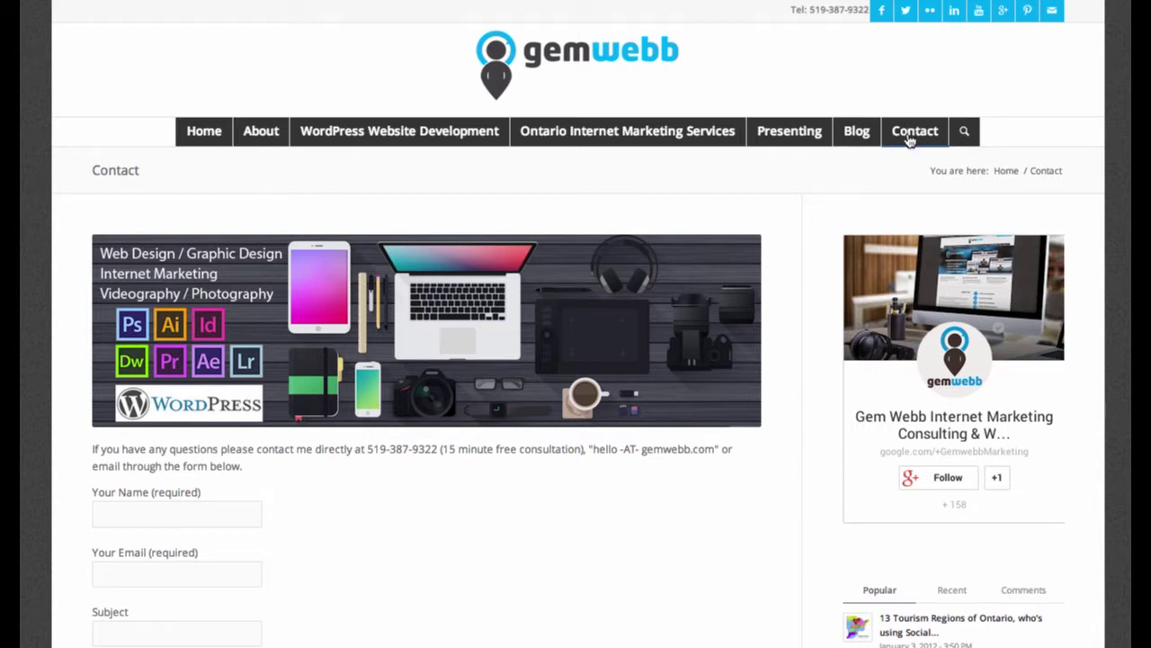
Step: Examine the name, email, subject and message fields of the contact form on the website's Contact page
scroll(226, 508, "down", 3)
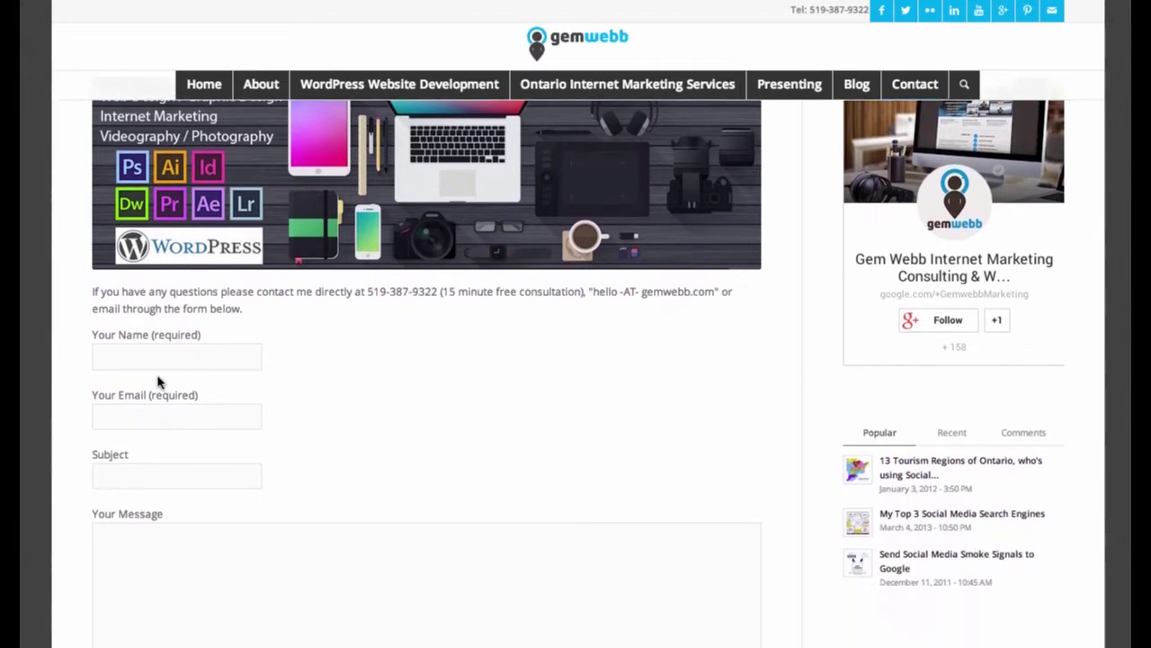
left_click(167, 358)
left_click(216, 477)
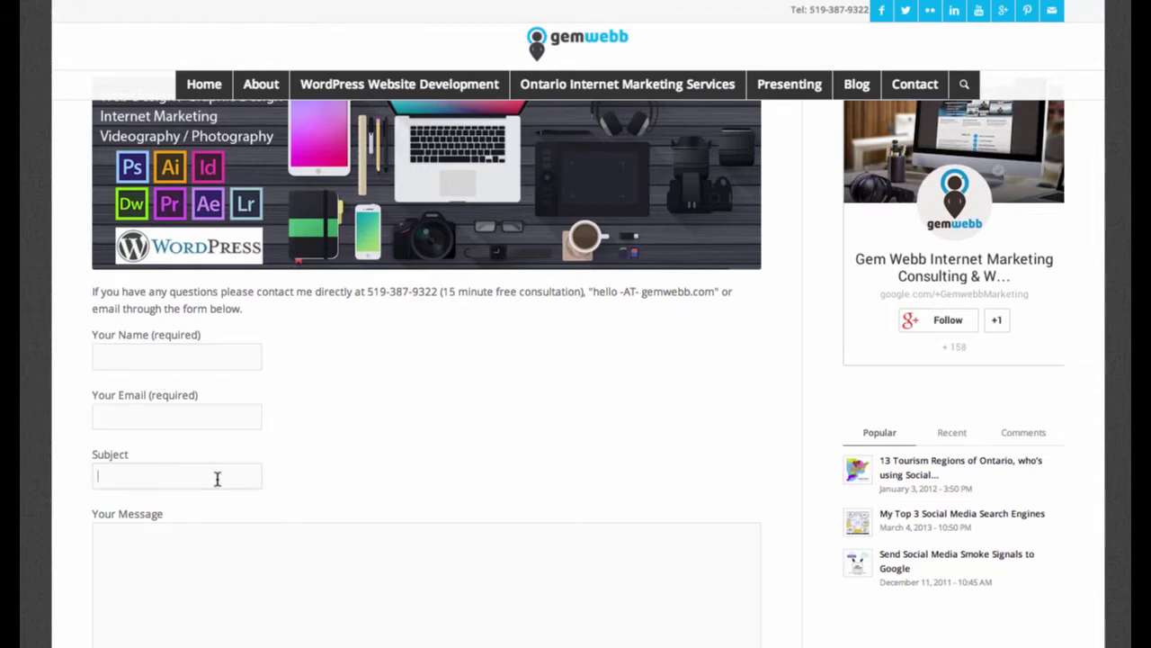
left_click(400, 587)
scroll(400, 587, "up", 3)
scroll(400, 587, "down", 5)
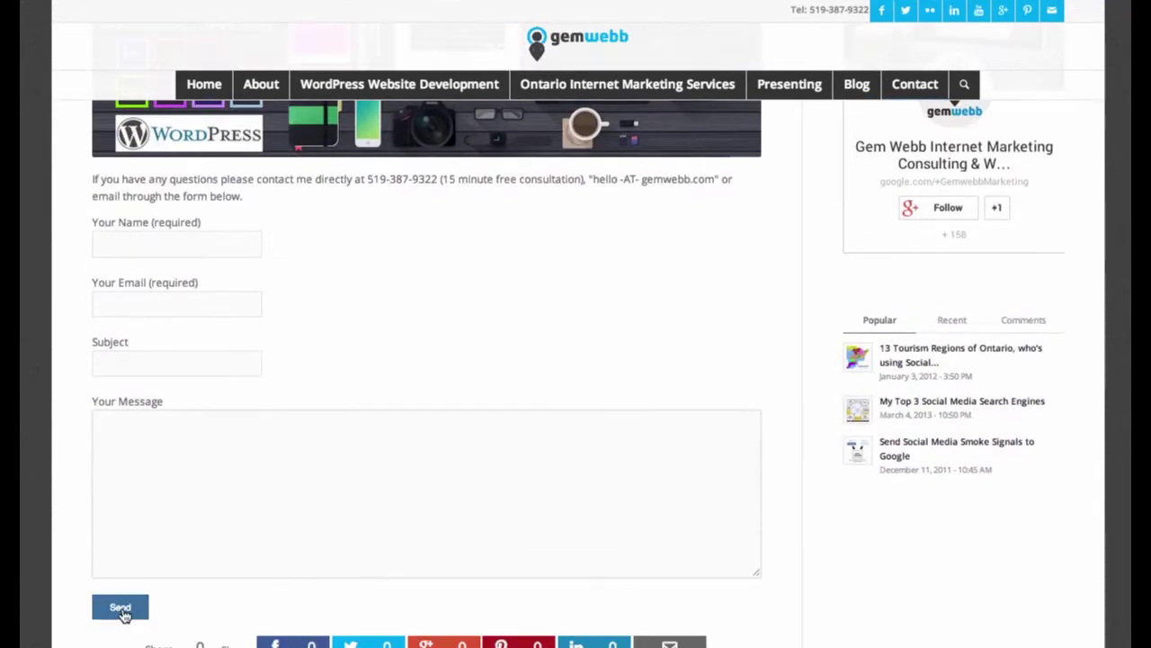
scroll(707, 431, "up", 5)
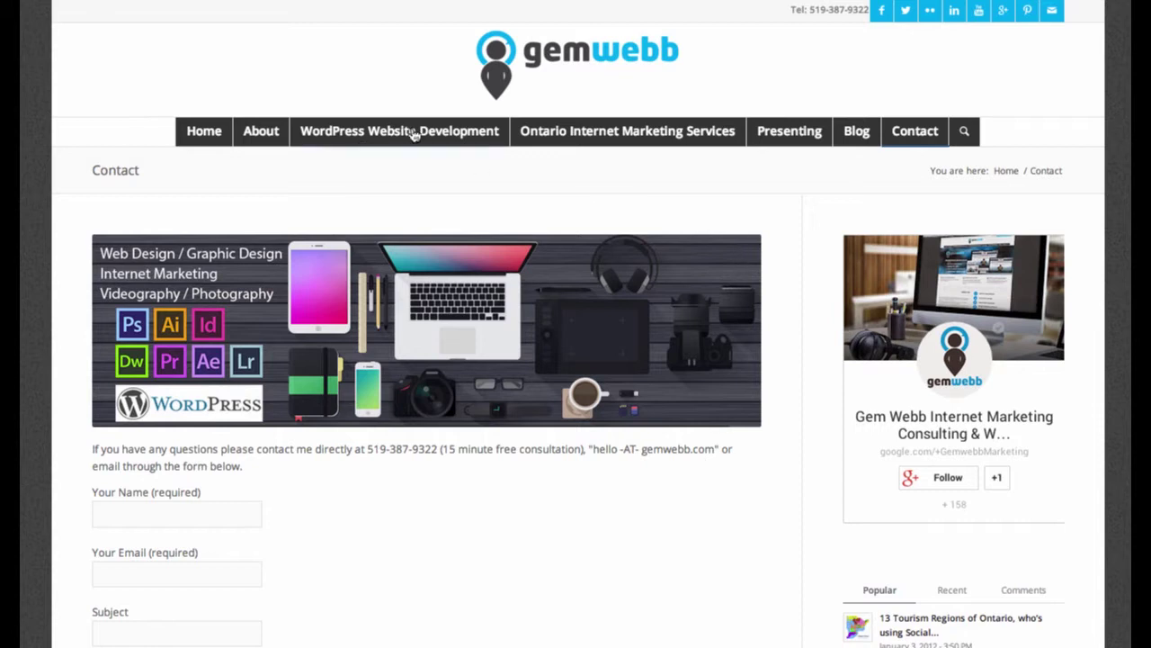
Step: View the Mobile Website Optimization page listed under Ontario Internet Marketing Services
mouse_move(647, 132)
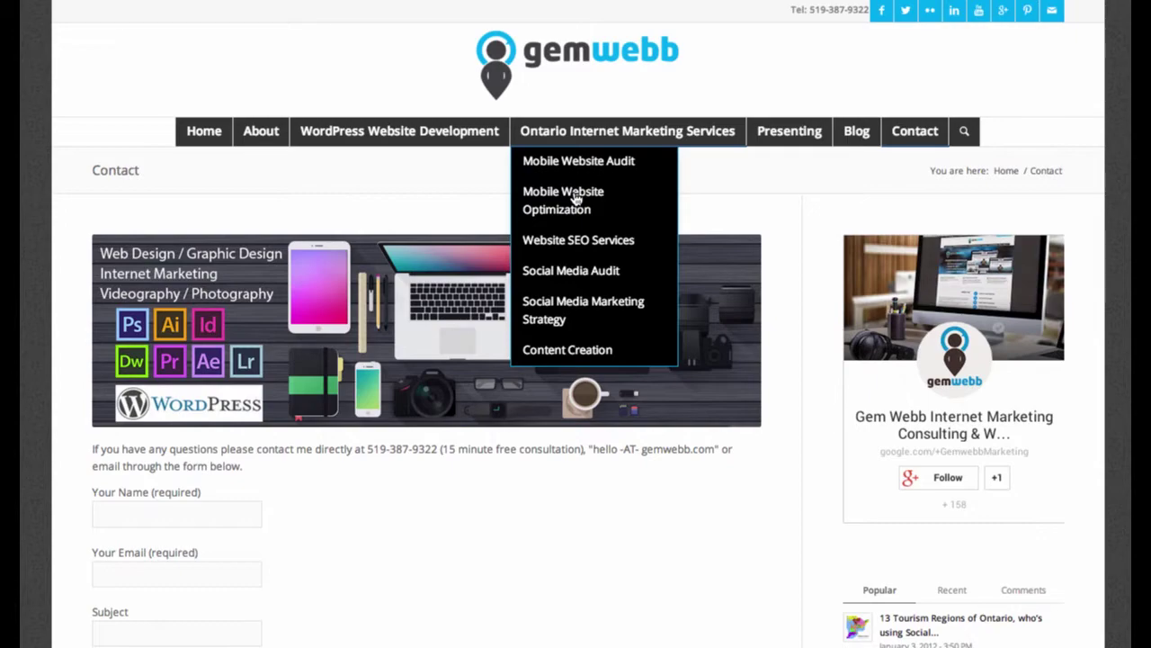
left_click(576, 199)
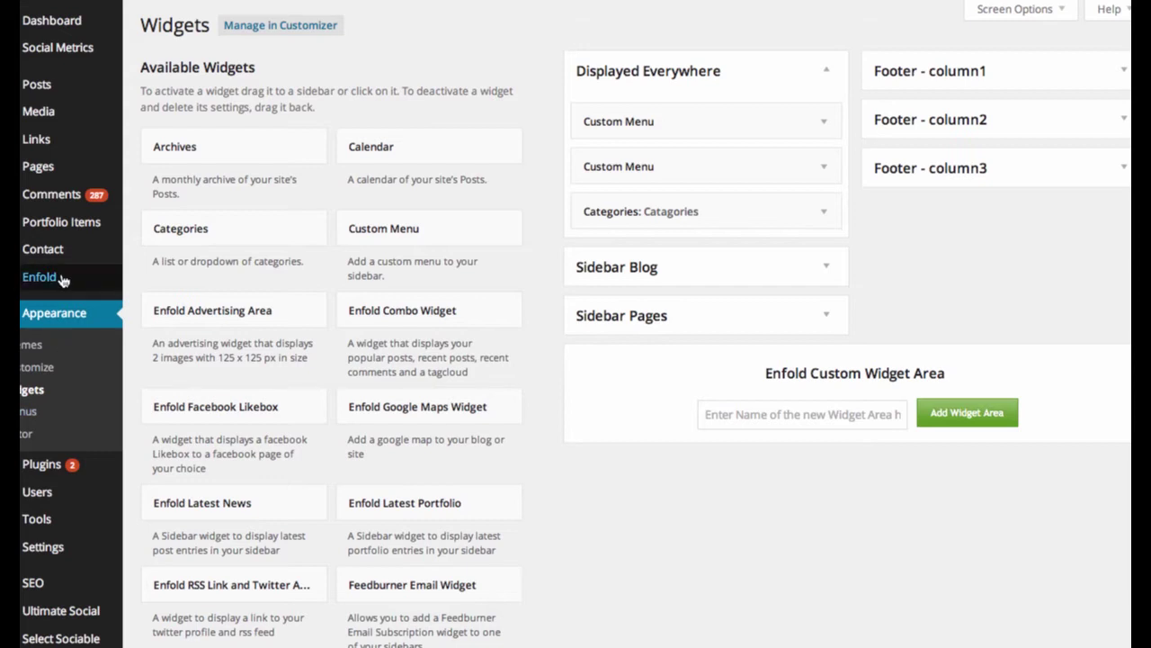
Step: Switch to the WordPress admin's Add Plugins page and search the plugin directory for "contact forms"
mouse_move(56, 470)
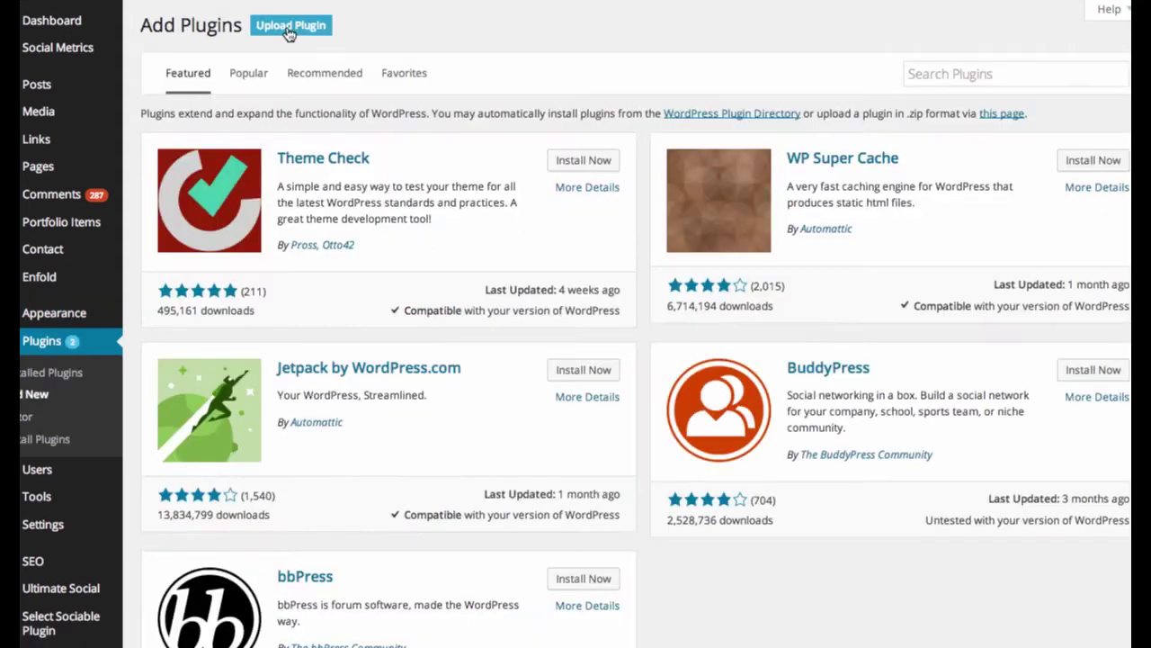
left_click(977, 72)
type("cont")
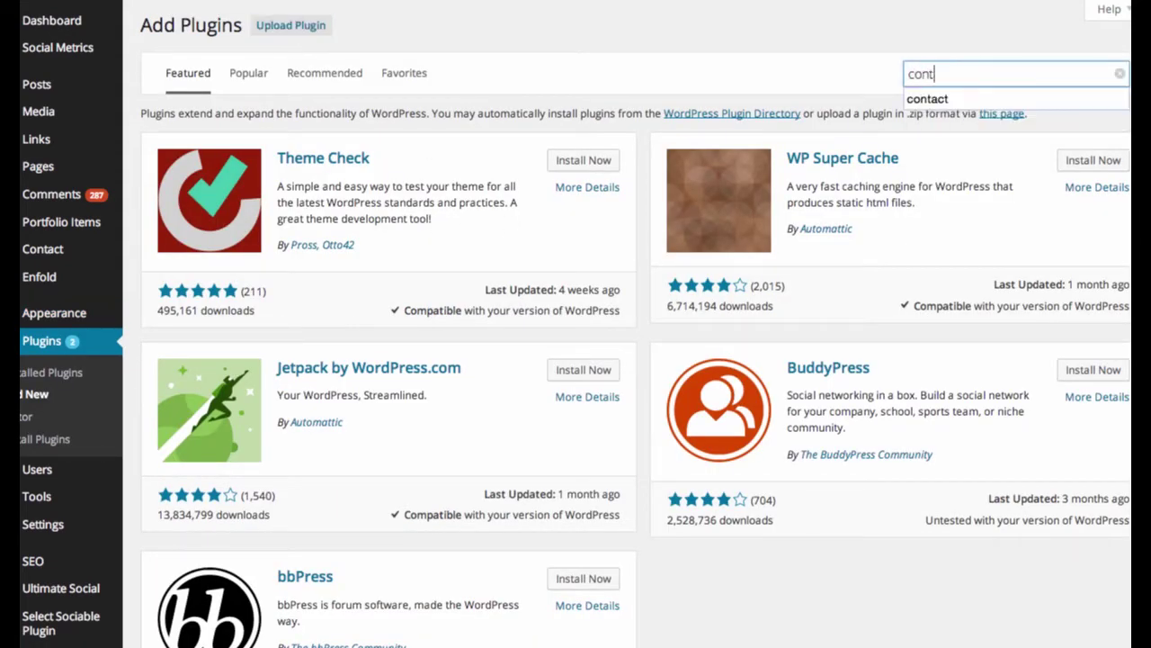
type("act form")
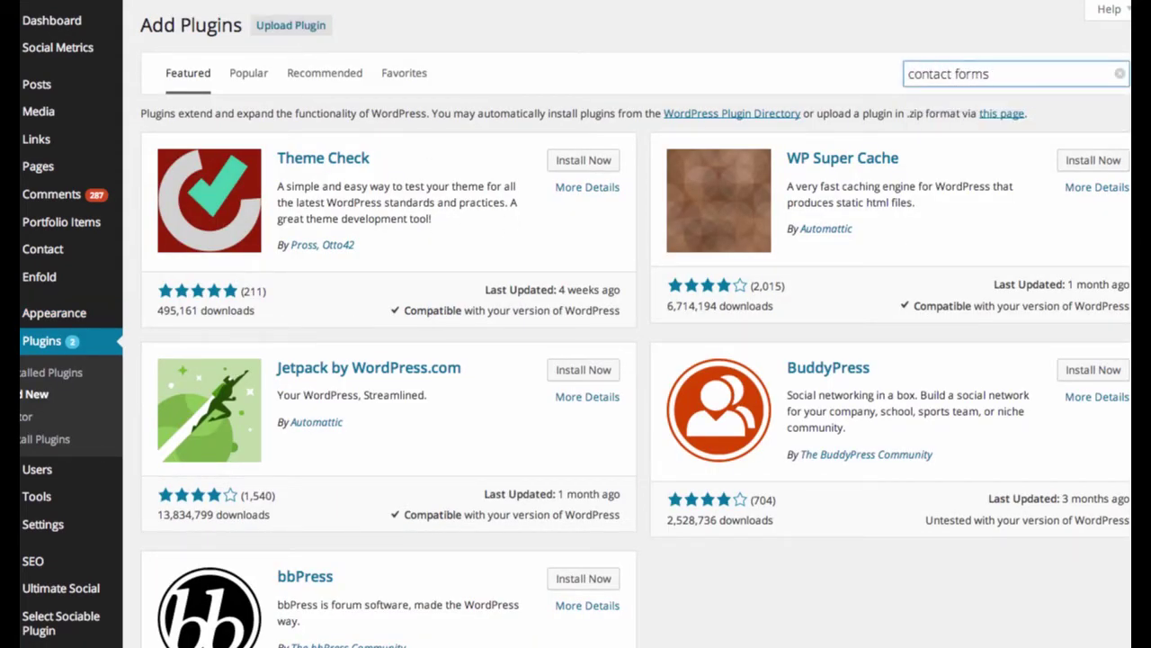
type("s")
key("Return")
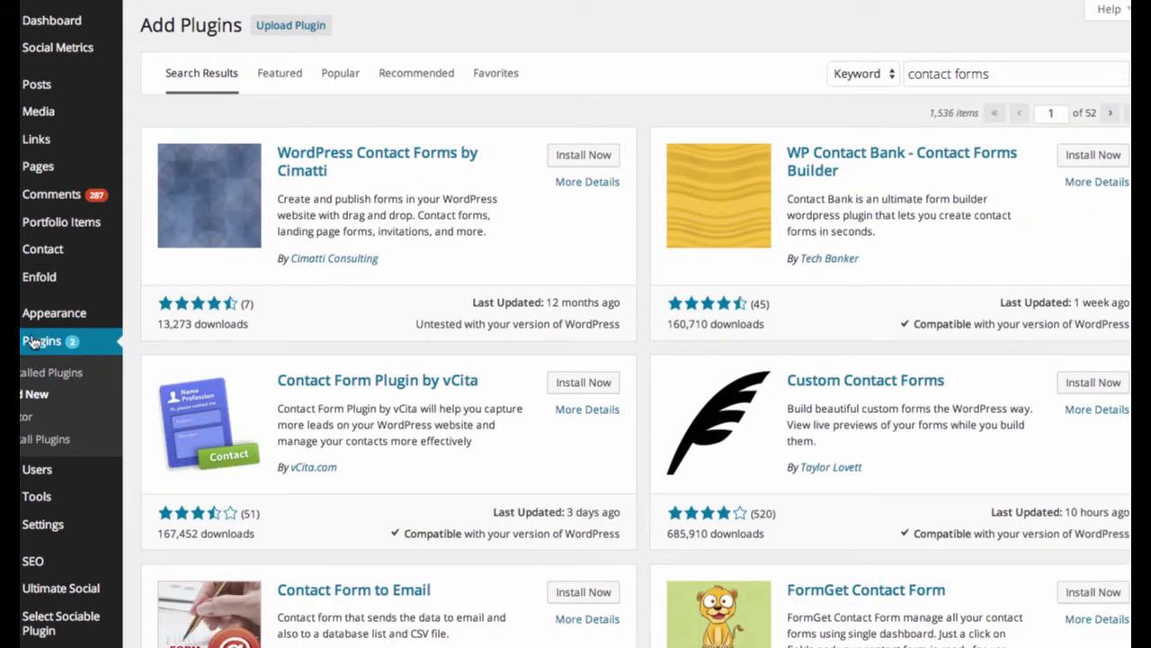
Step: Search the plugin directory for "contact form 7" and review the Contact Form 7 plugin's details and screenshots
left_click(1001, 73)
key("BackSpace")
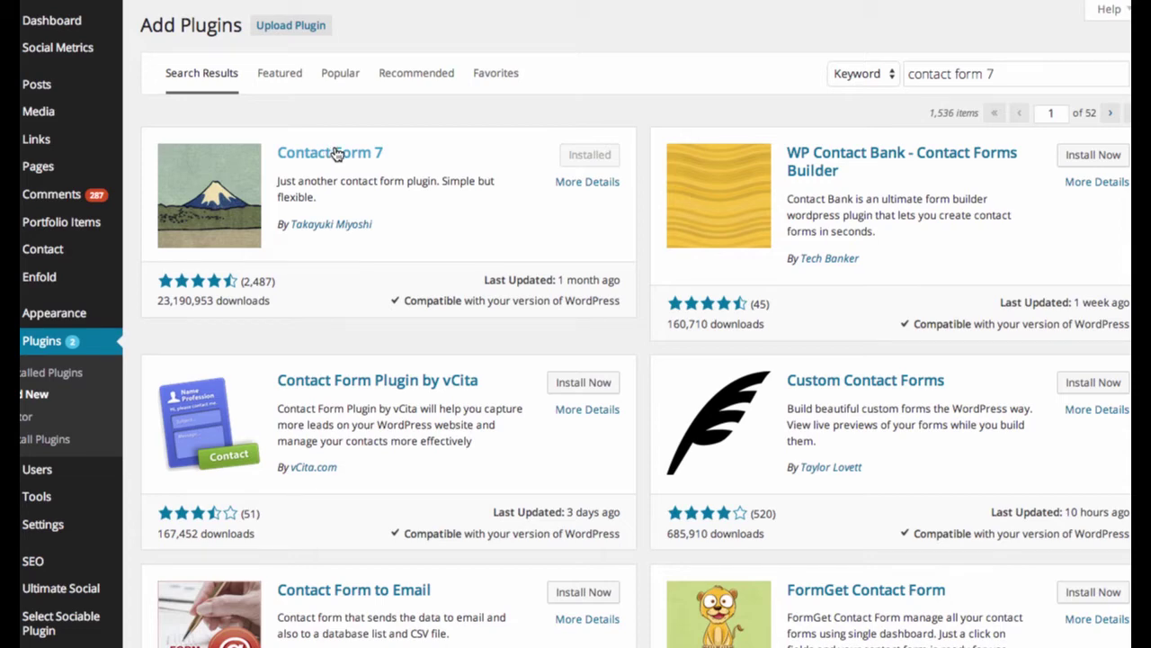
left_click(336, 154)
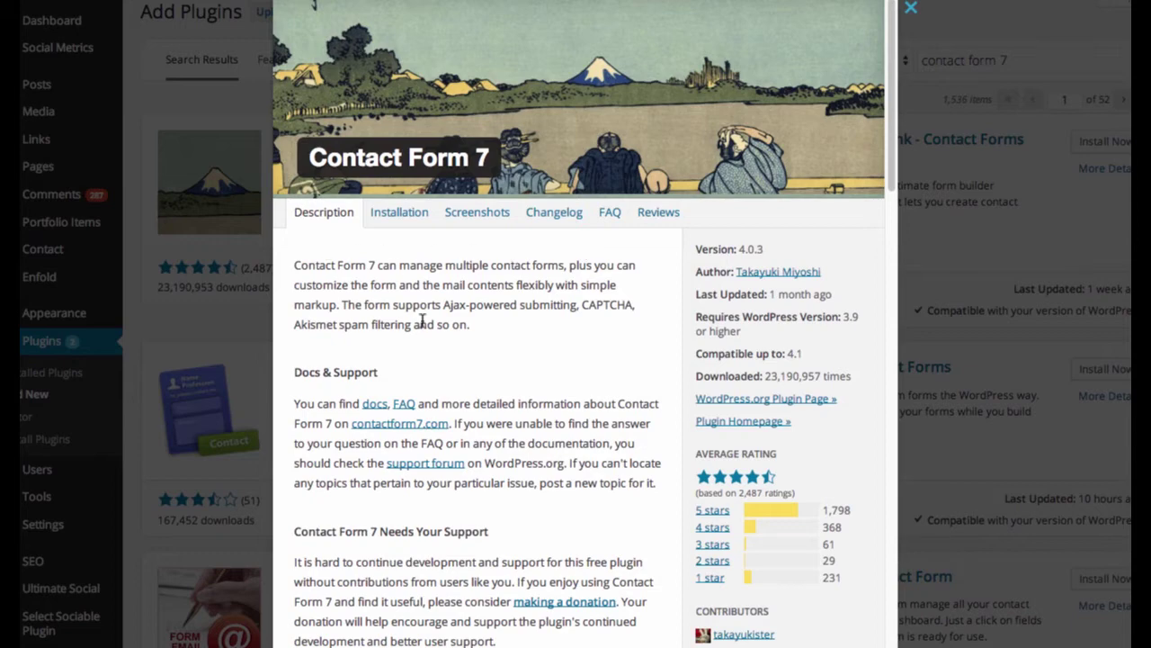
left_click(477, 216)
scroll(455, 377, "down", 2)
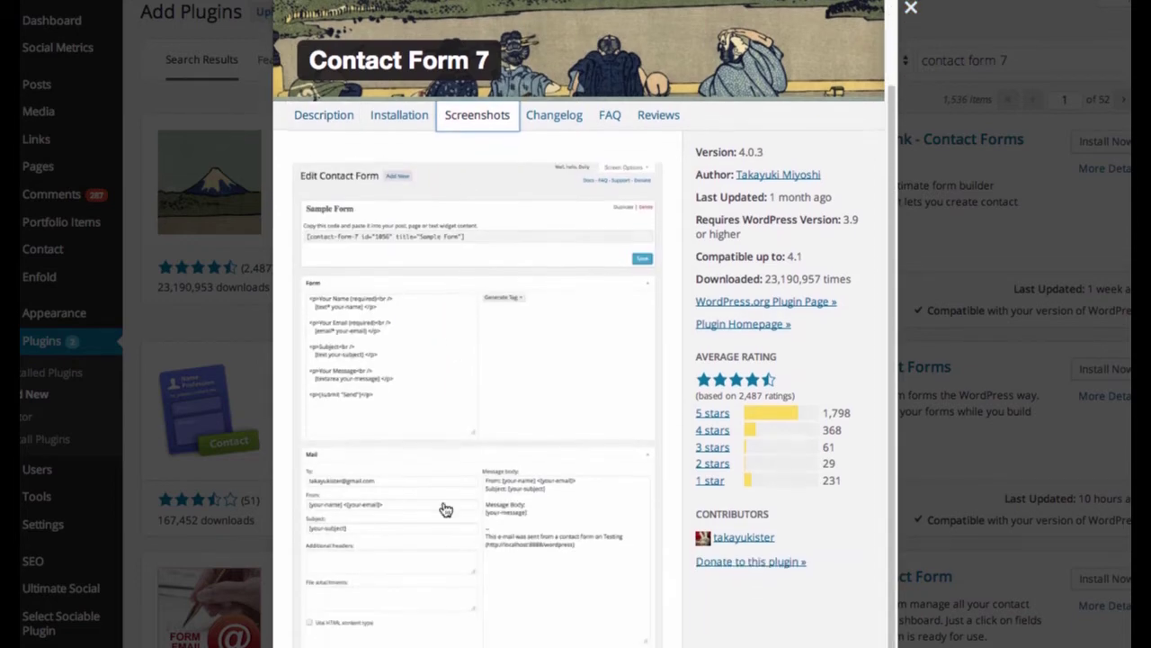
scroll(553, 447, "up", 2)
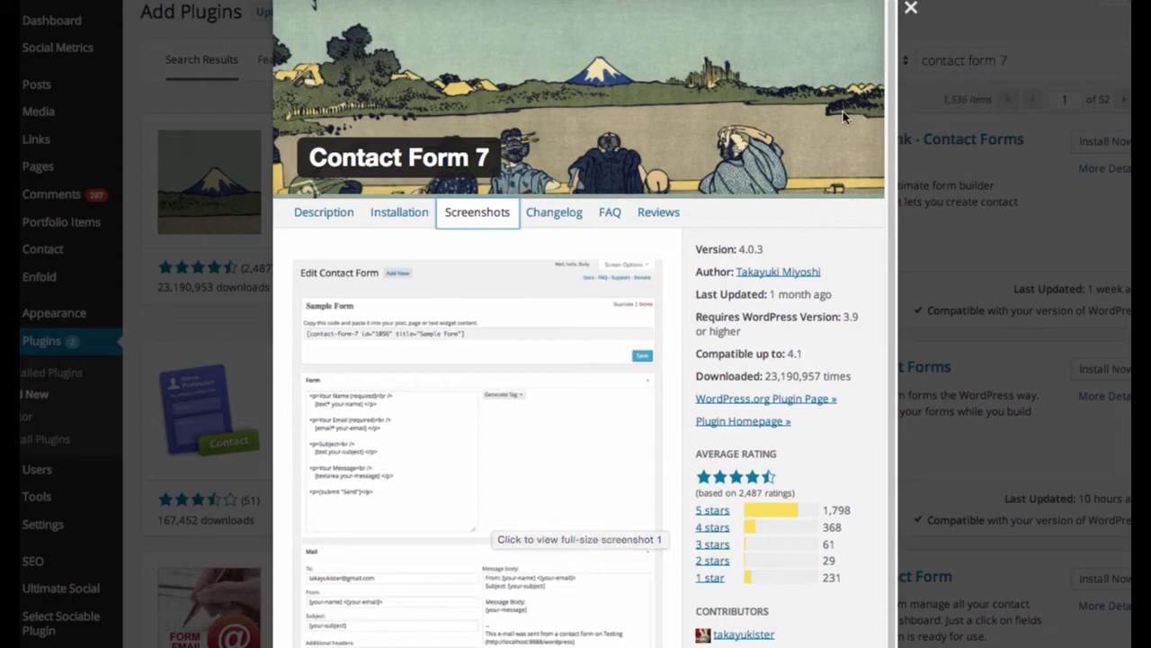
left_click(911, 11)
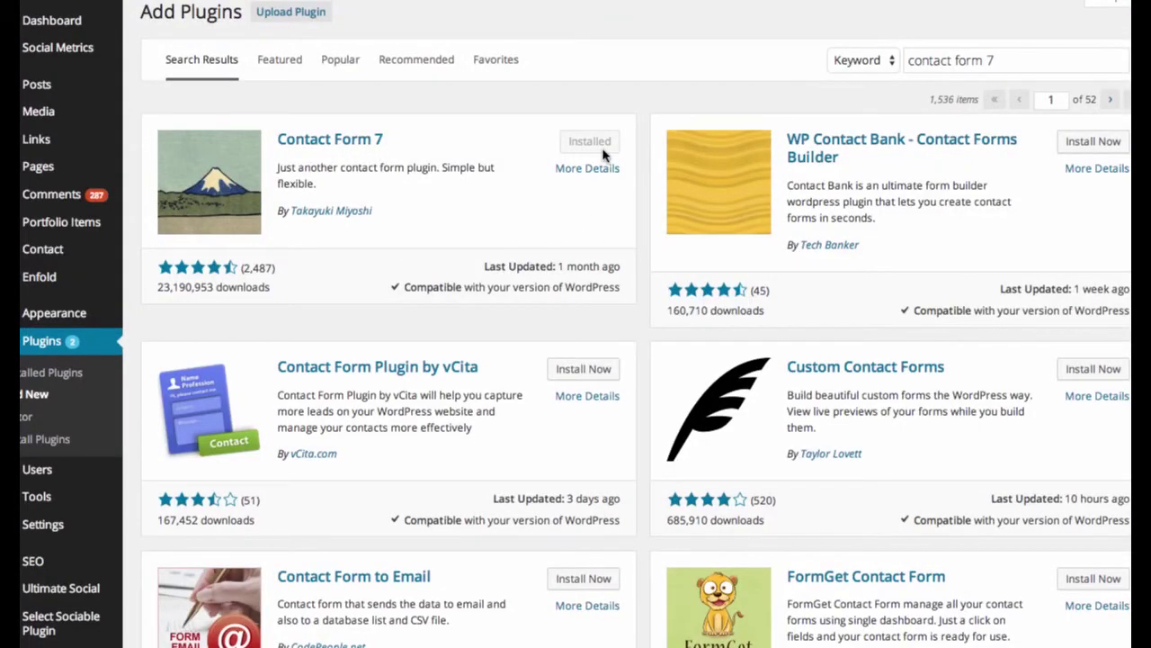
Step: Bring up the list of existing contact forms in the WordPress admin
mouse_move(54, 253)
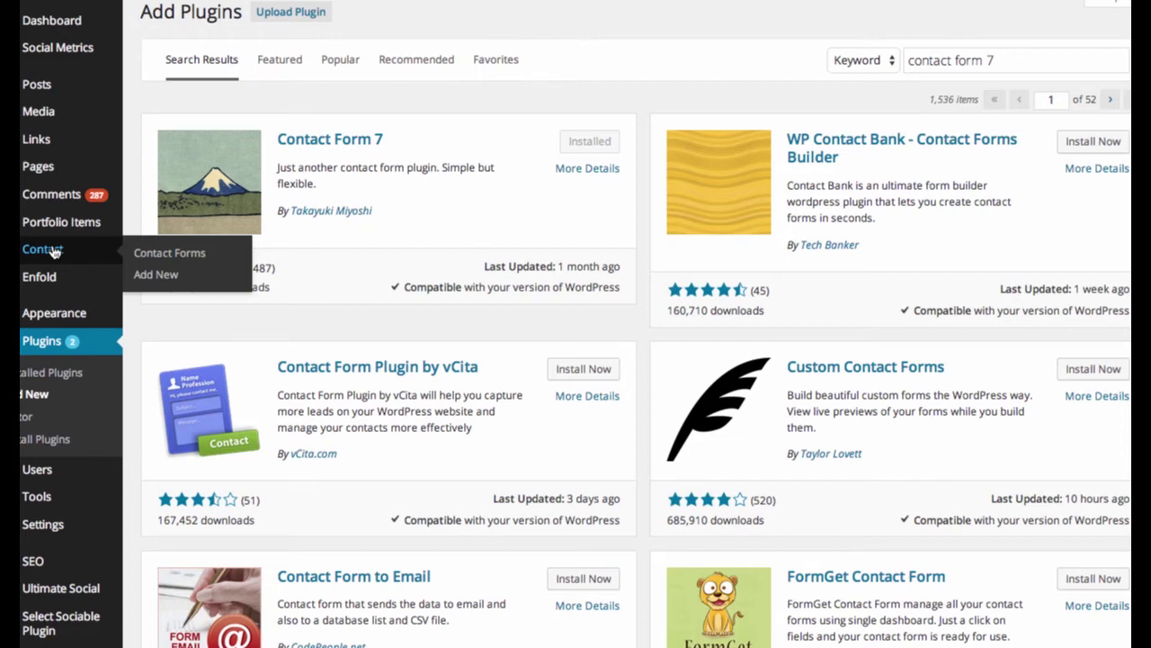
left_click(53, 253)
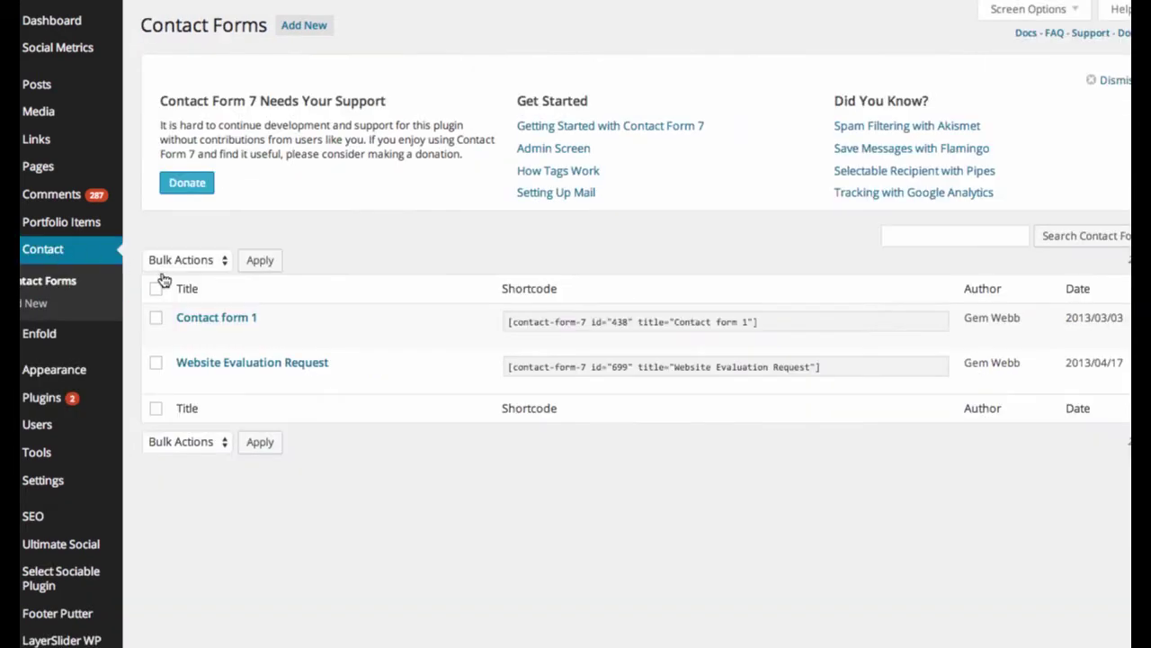
mouse_move(226, 314)
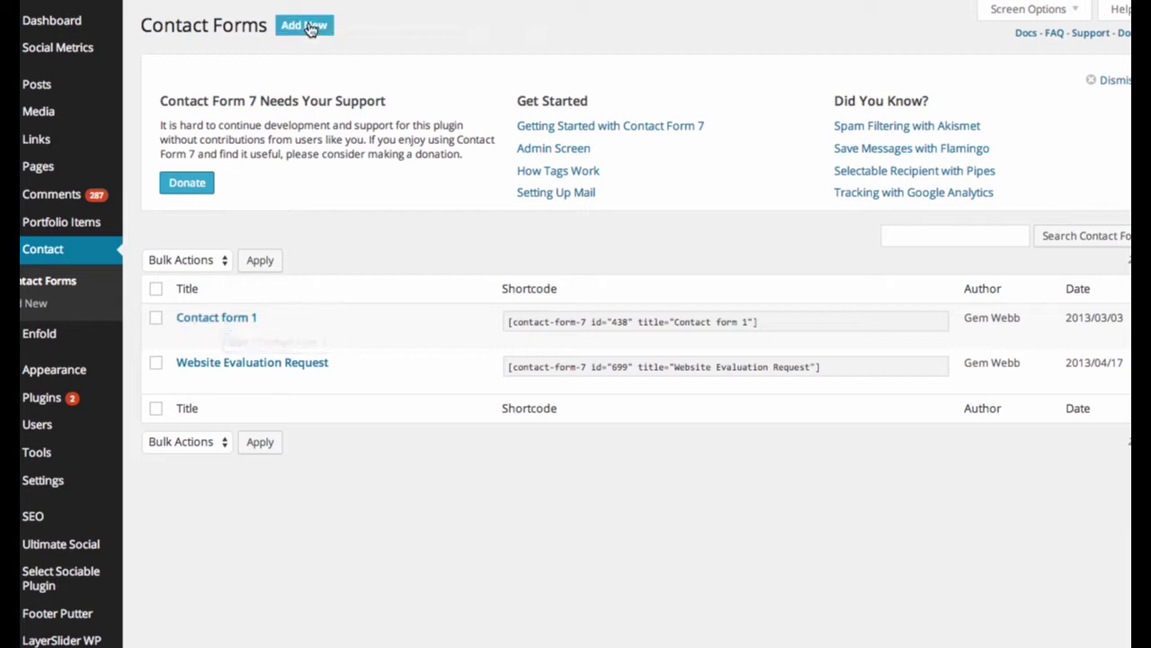
left_click(228, 321)
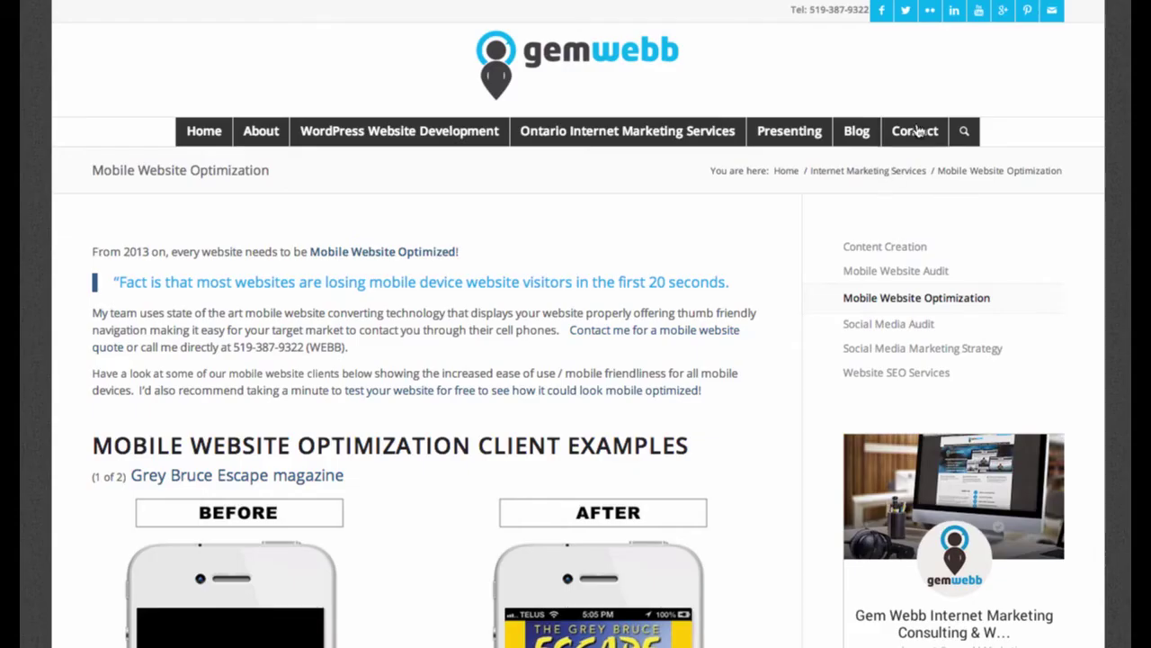
Step: View the website's Contact page and select the shortcode of Contact form 1 in the forms list
left_click(916, 131)
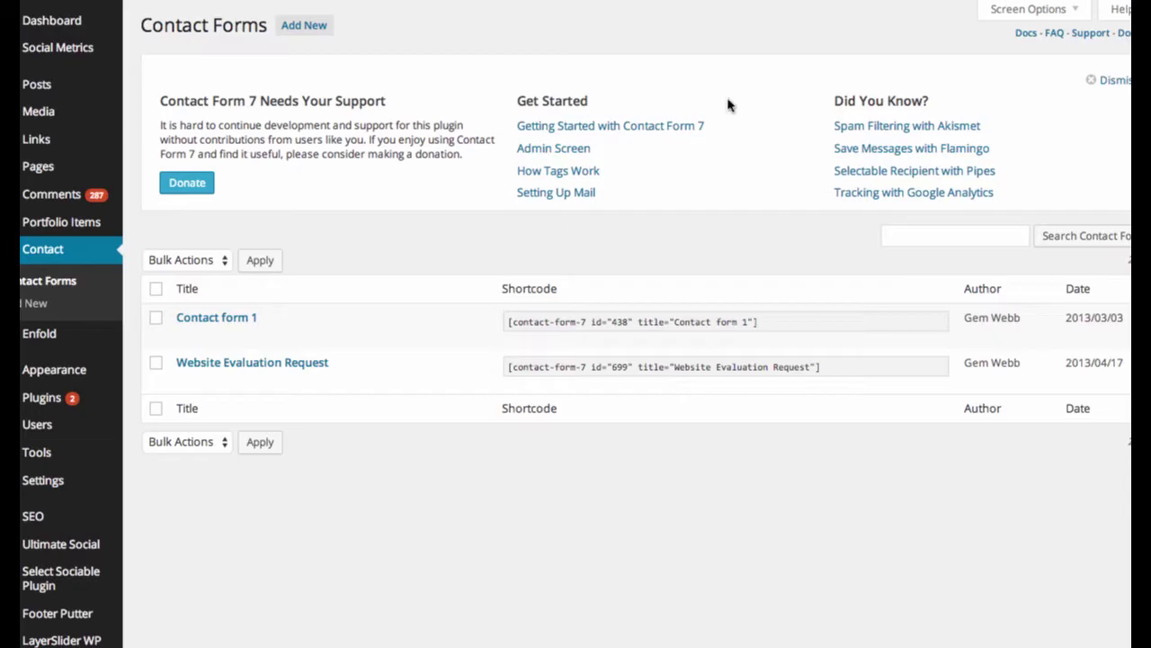
left_click(771, 326)
left_click_drag(800, 327, 501, 321)
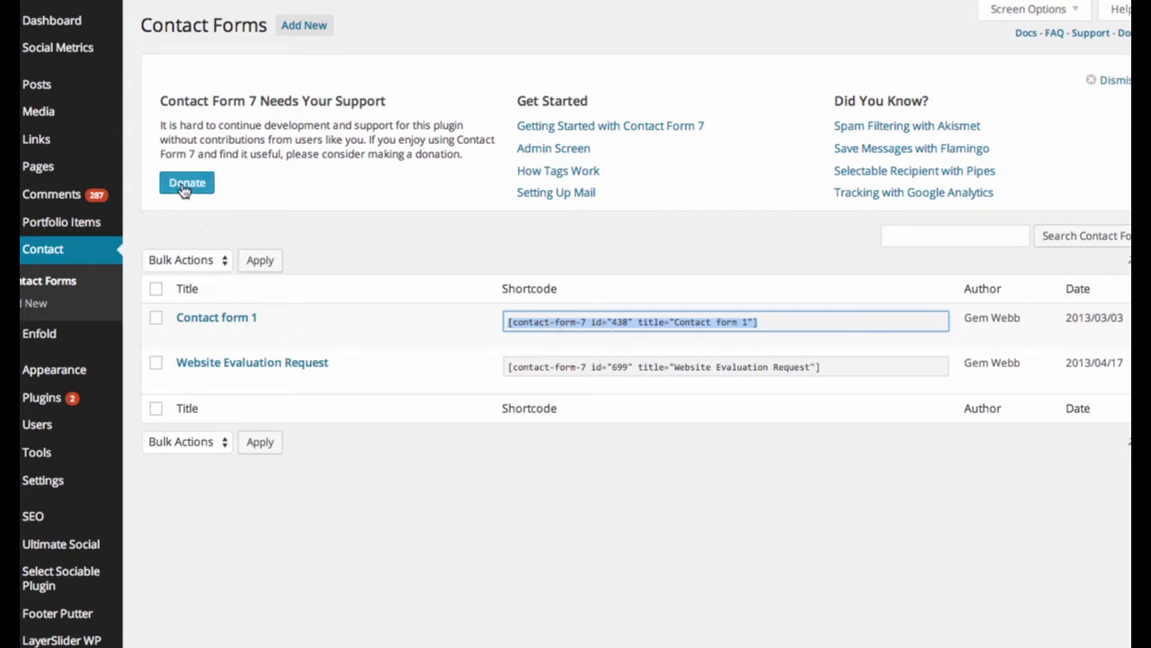
Step: Create a new contact form without choosing a specific language
left_click(311, 27)
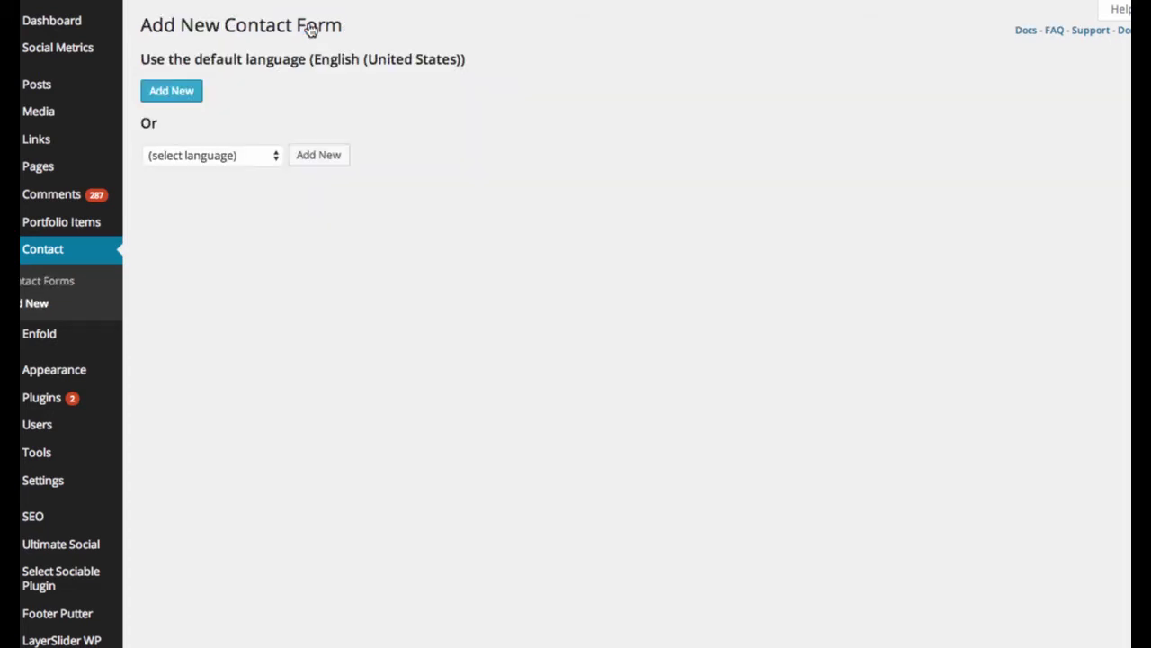
left_click(269, 159)
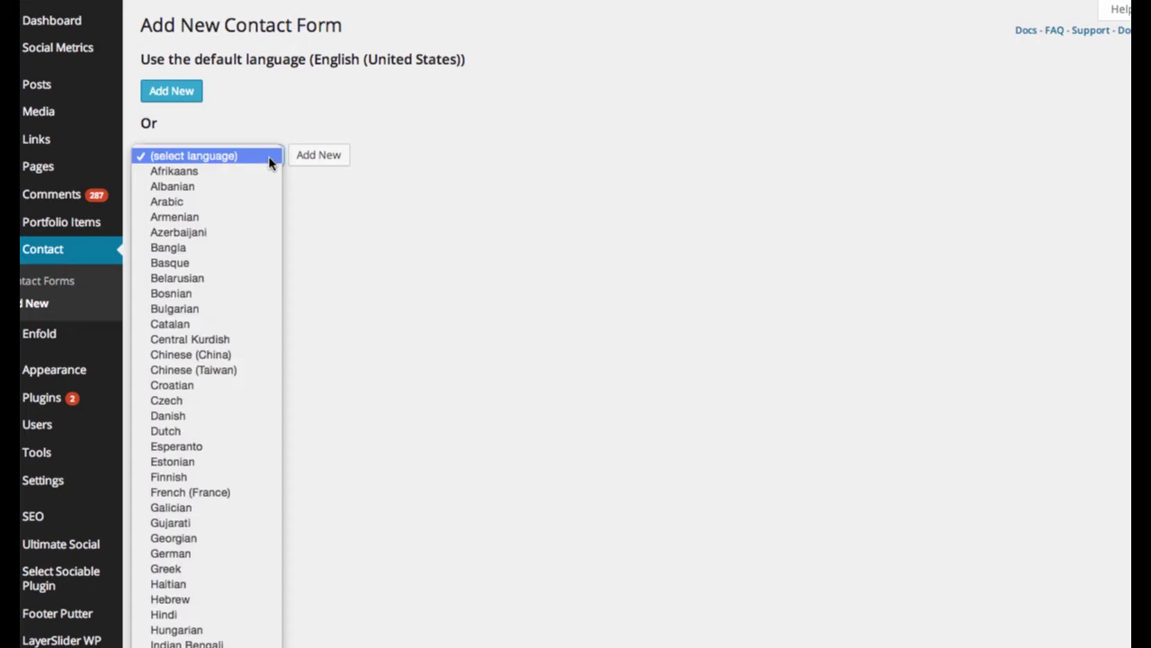
left_click(270, 159)
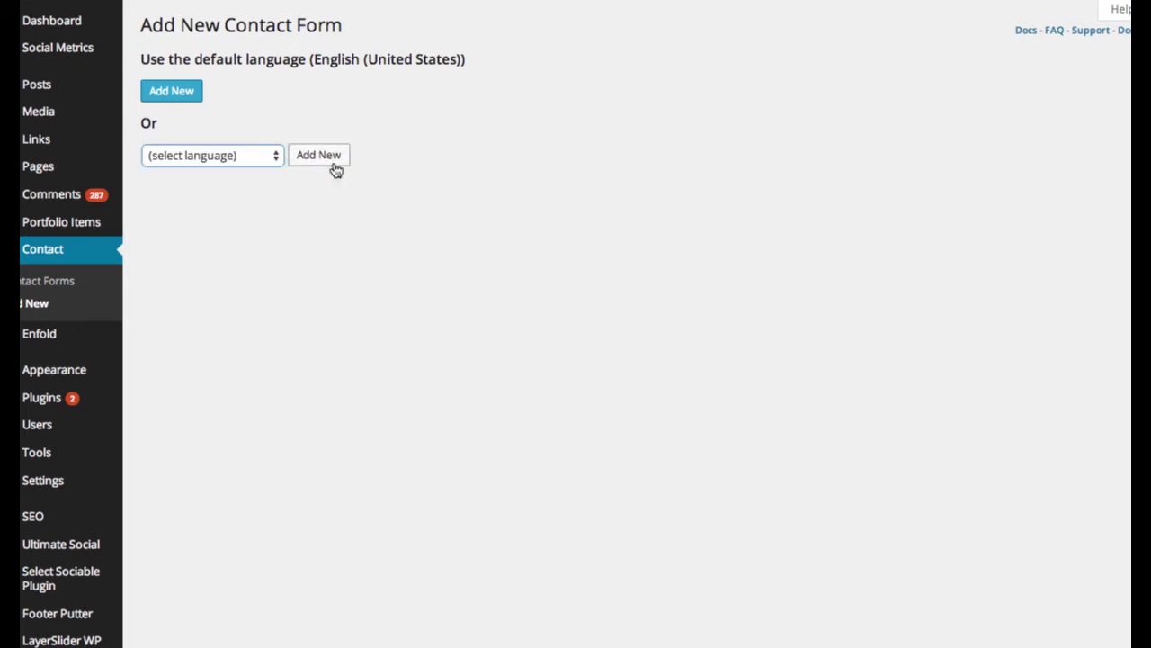
left_click(324, 159)
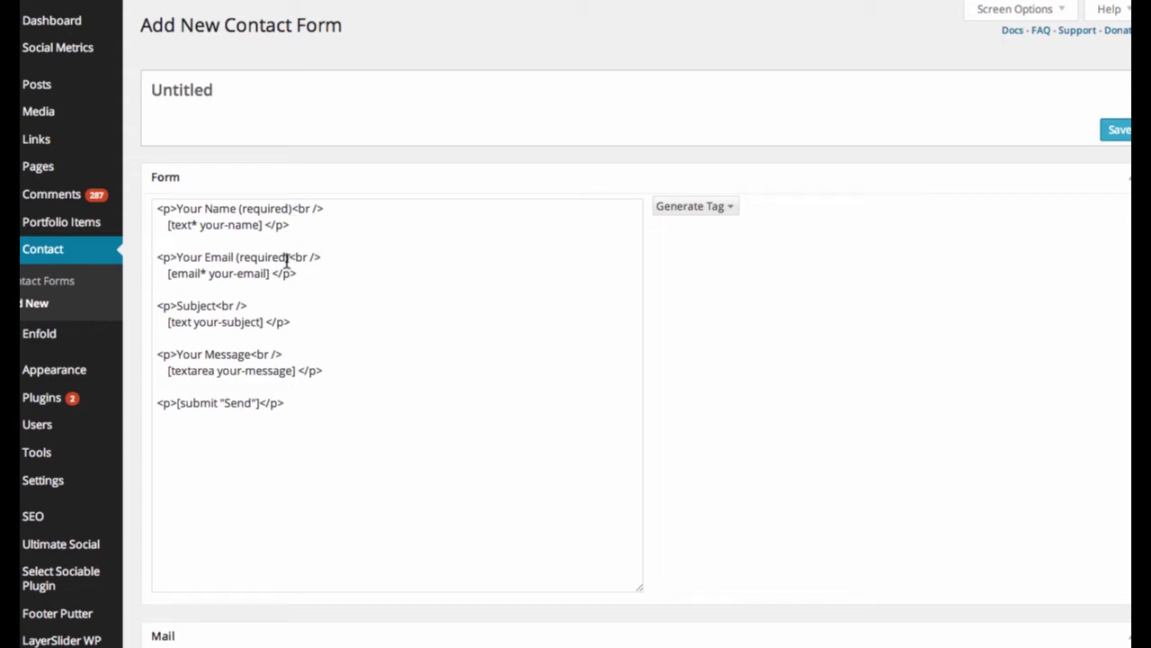
Step: Title the new contact form "Contact Form | Widget"
left_click(210, 92)
left_click_drag(324, 98, 25, 82)
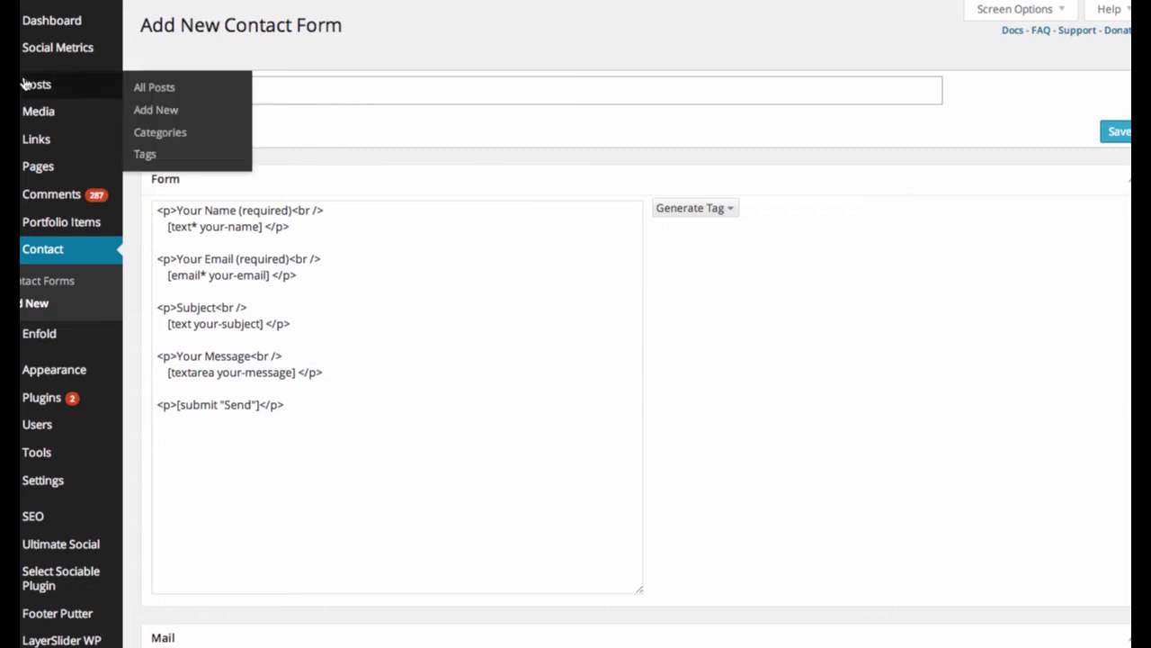
key("Down")
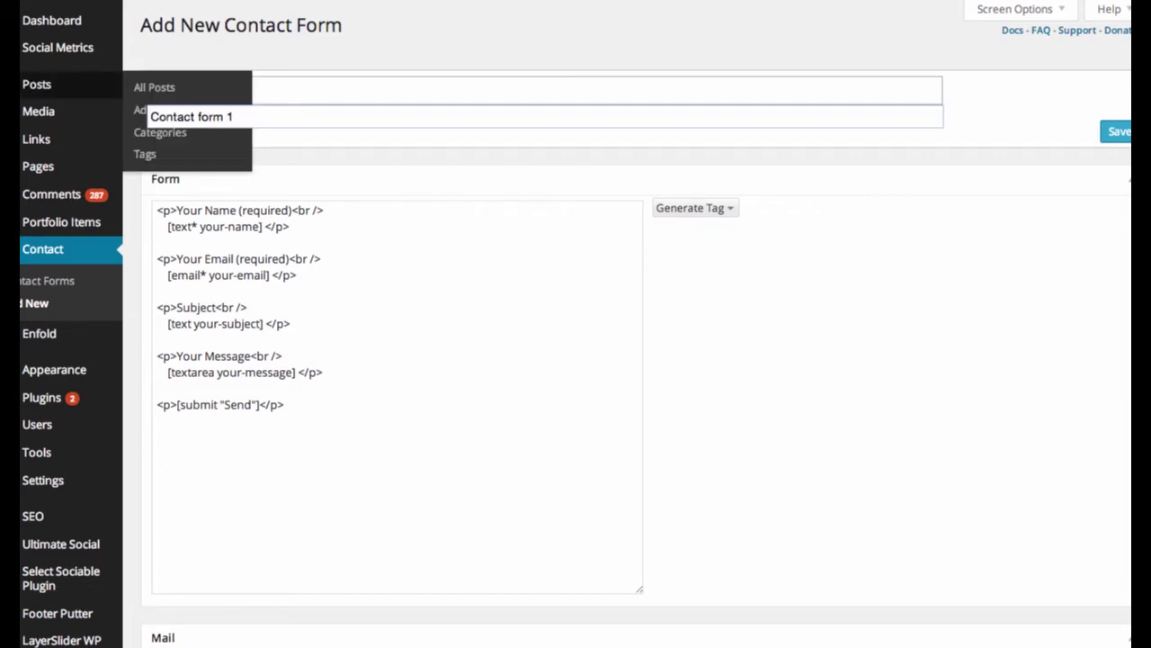
type("Contact ")
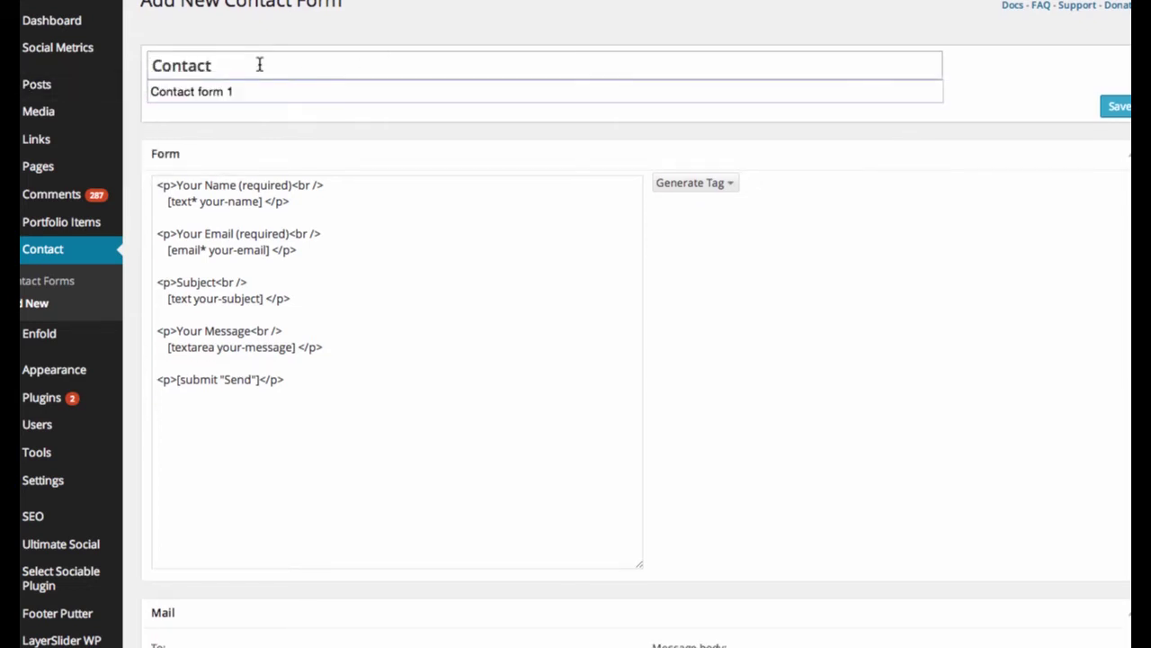
type("Form | ")
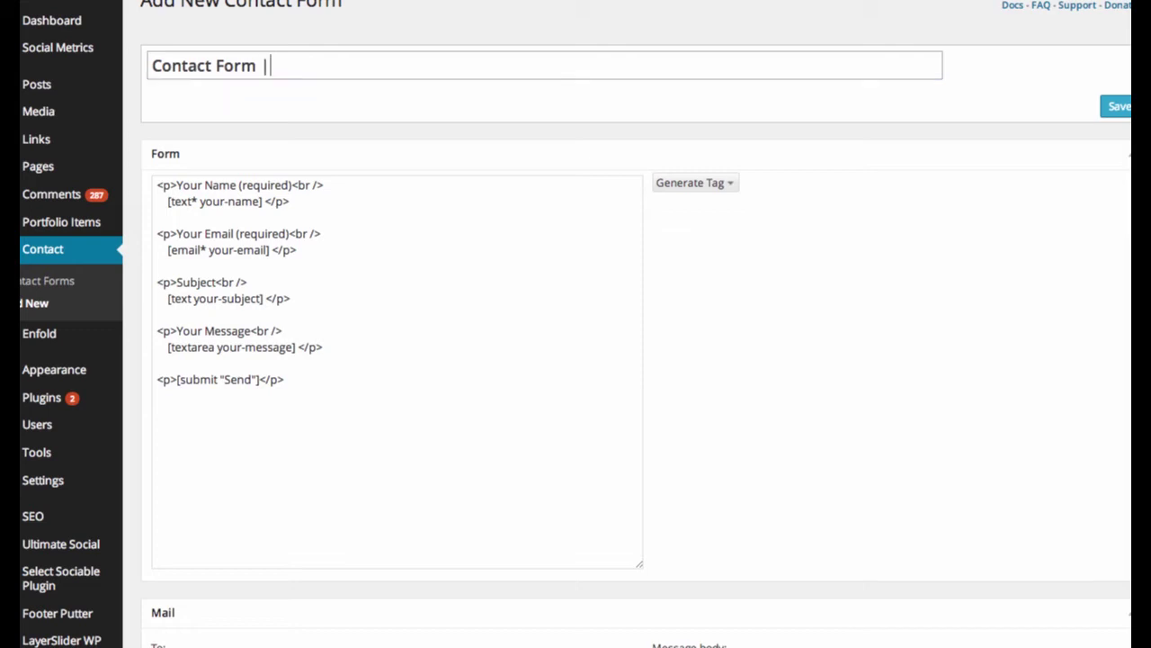
type("Widget")
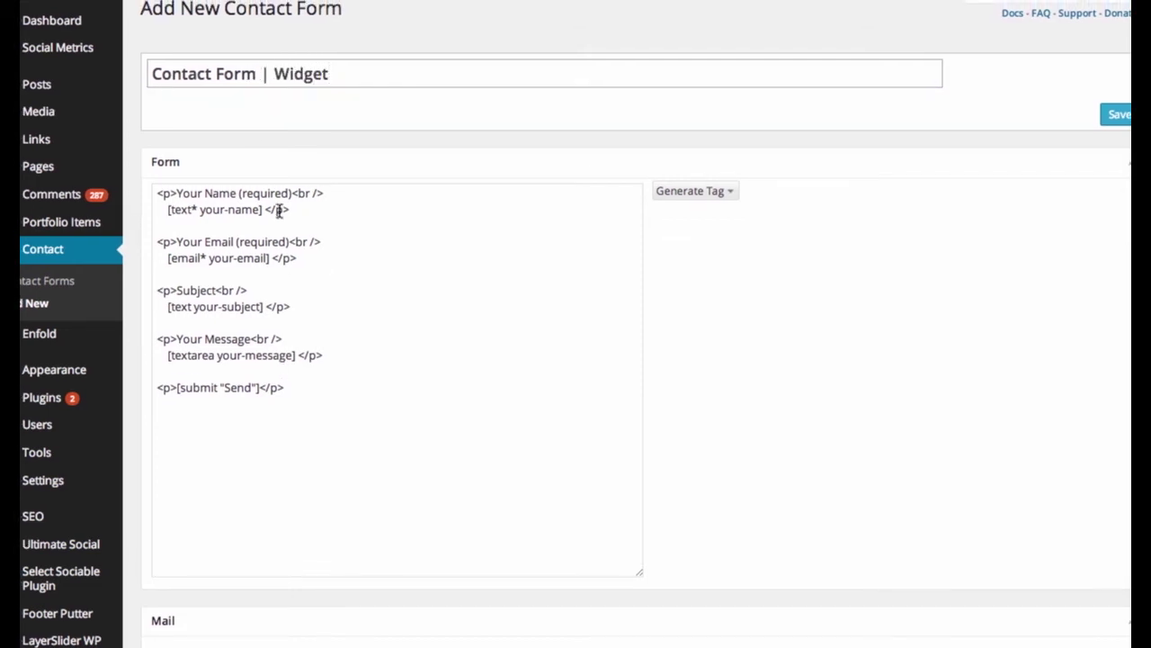
Step: Examine the name, email, subject and message fields in the new form's template code
left_click_drag(197, 192, 294, 191)
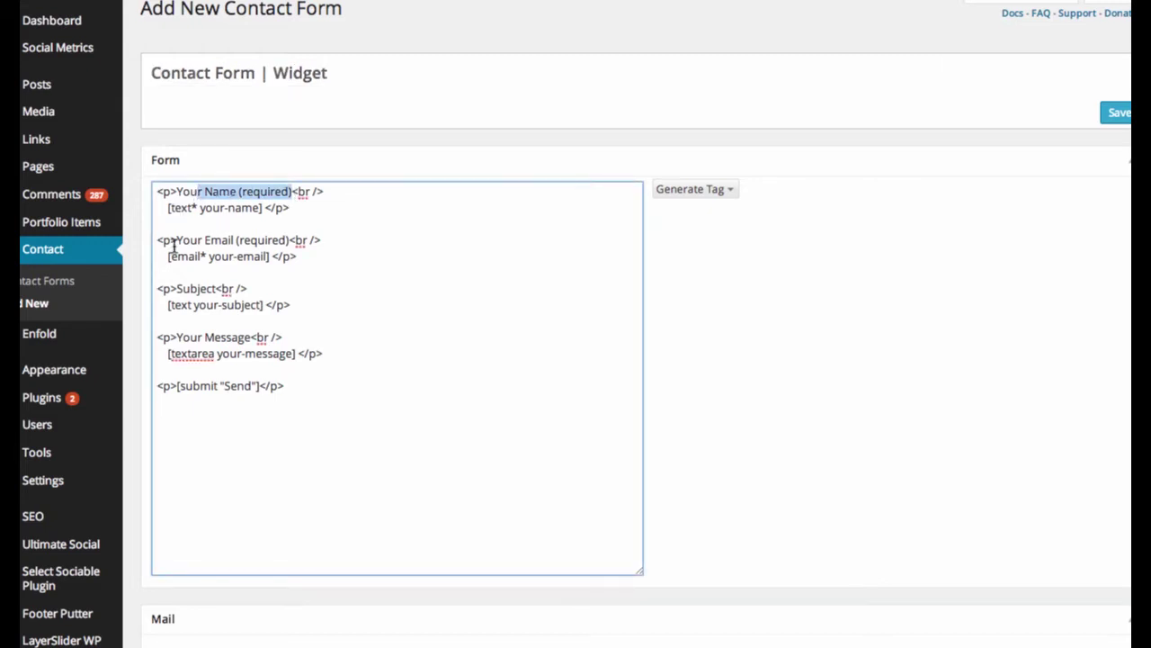
left_click_drag(174, 241, 311, 241)
left_click_drag(163, 290, 249, 305)
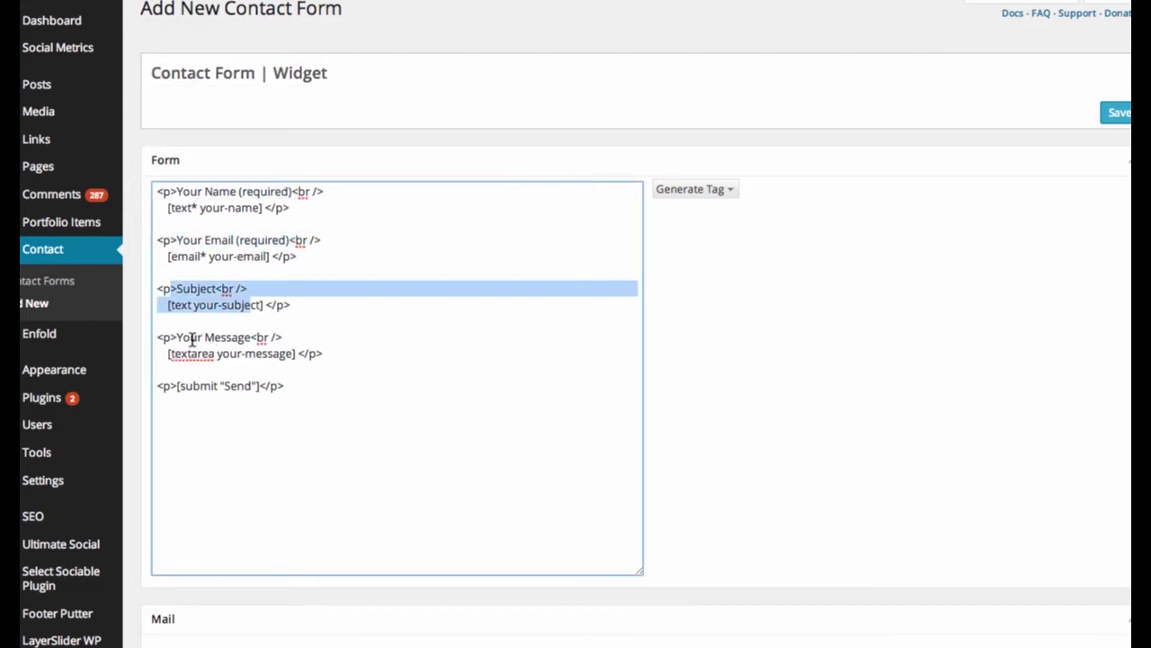
left_click_drag(191, 339, 357, 342)
Step: Replace the mail recipient of the new form with the site's own contact e-mail address
scroll(327, 429, "down", 3)
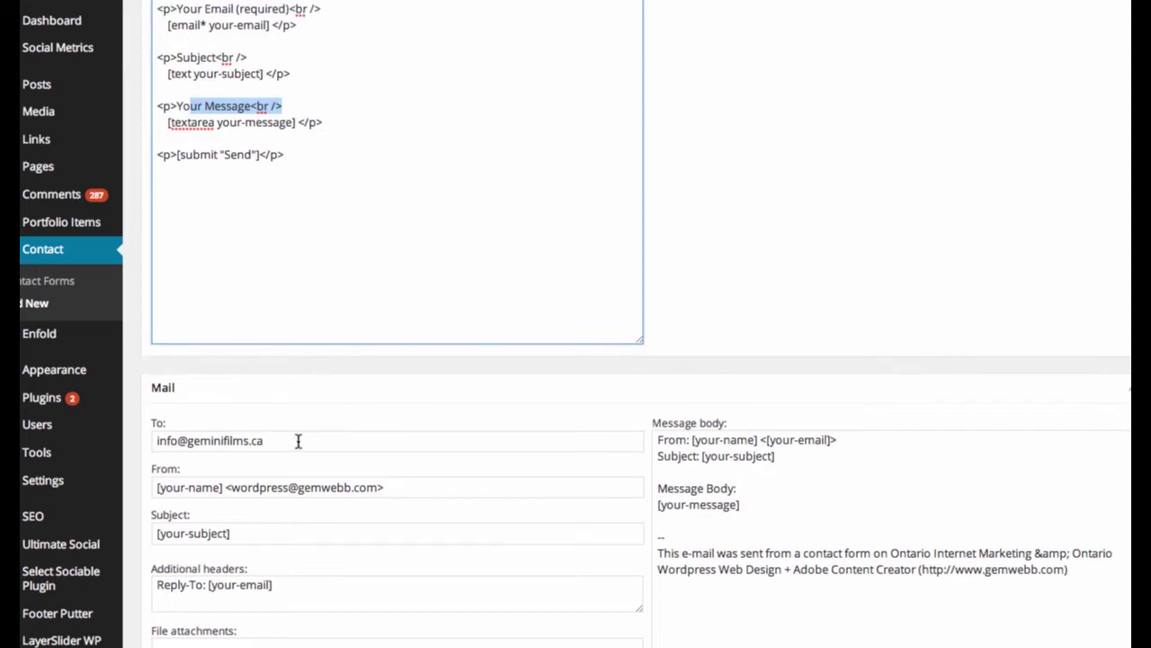
triple_click(298, 441)
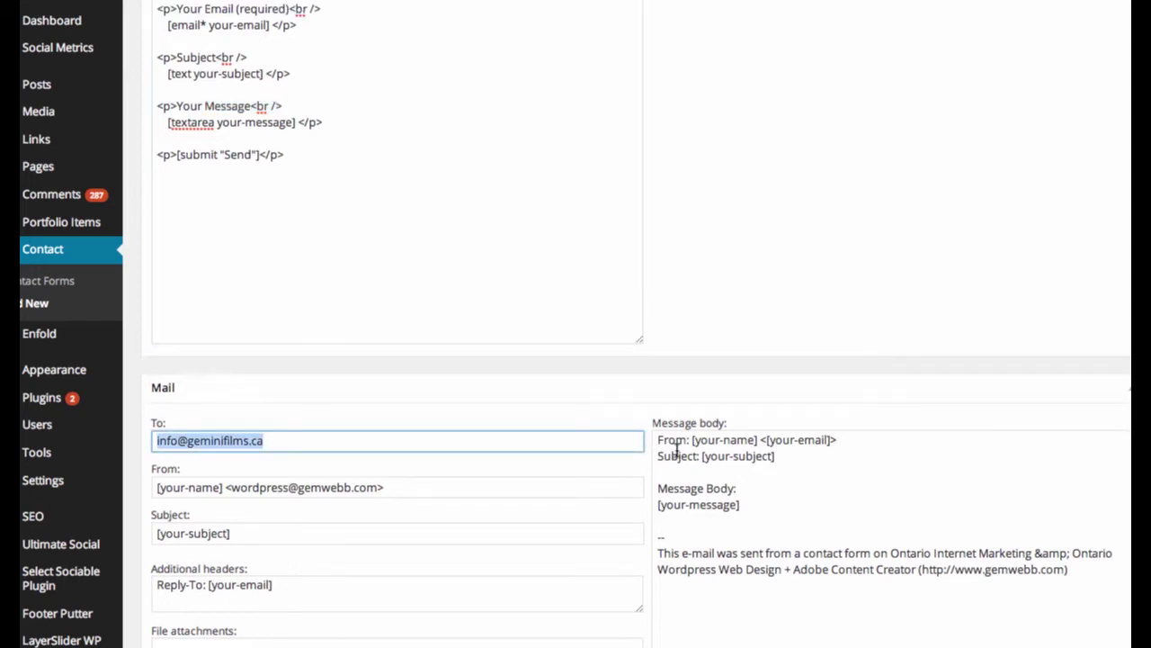
type("he")
type("llo")
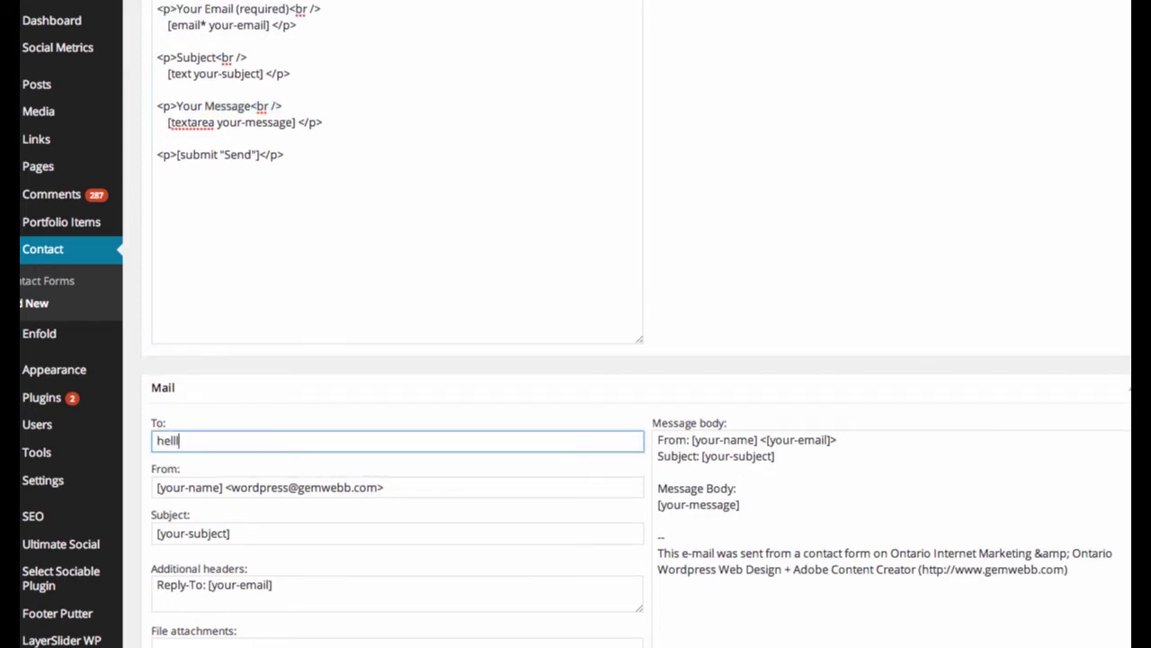
key("Down")
key("Return")
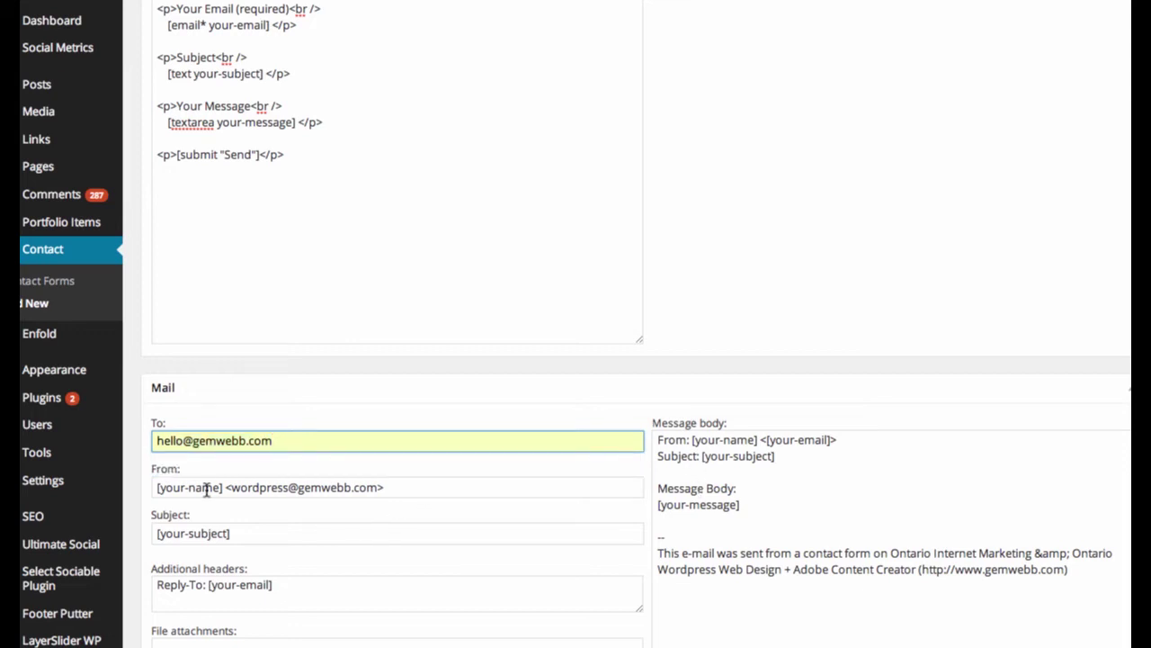
Step: Examine the From, Subject, Additional headers and Message body settings in the form's Mail section
left_click(368, 487)
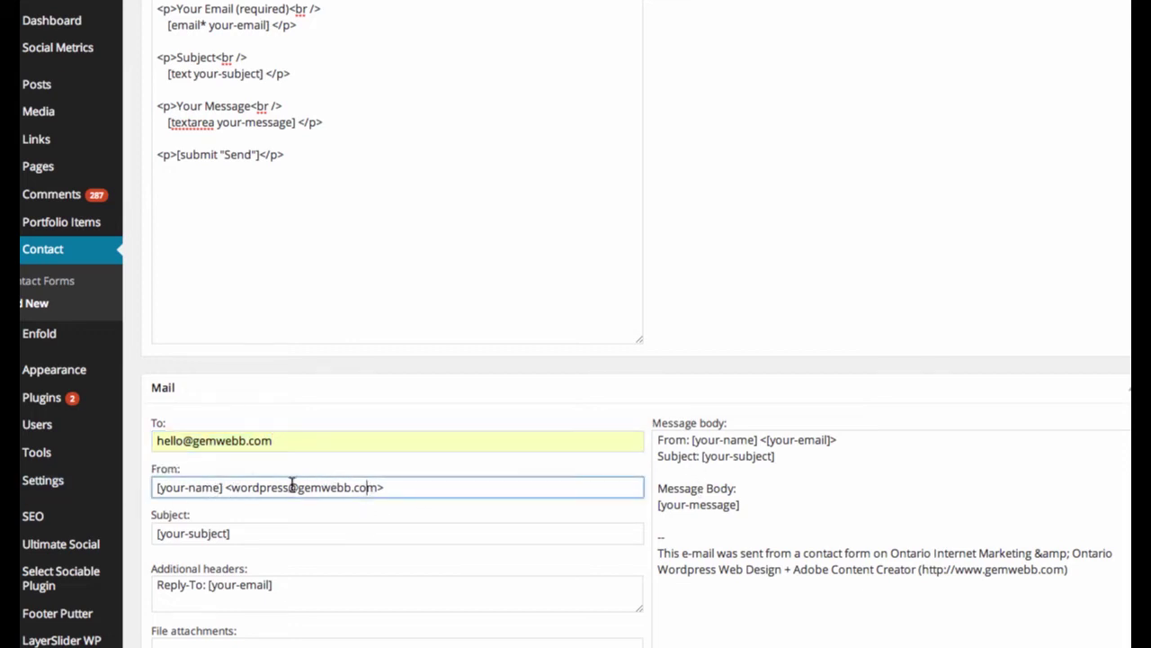
left_click(180, 536)
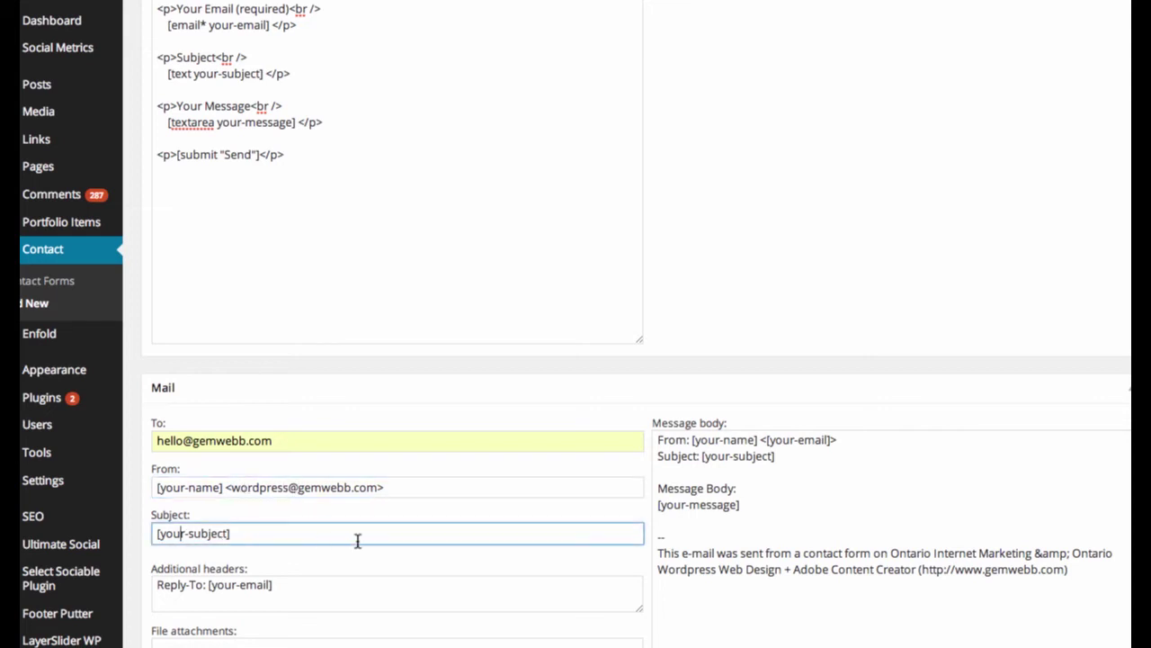
left_click(272, 594)
scroll(432, 530, "up", 1)
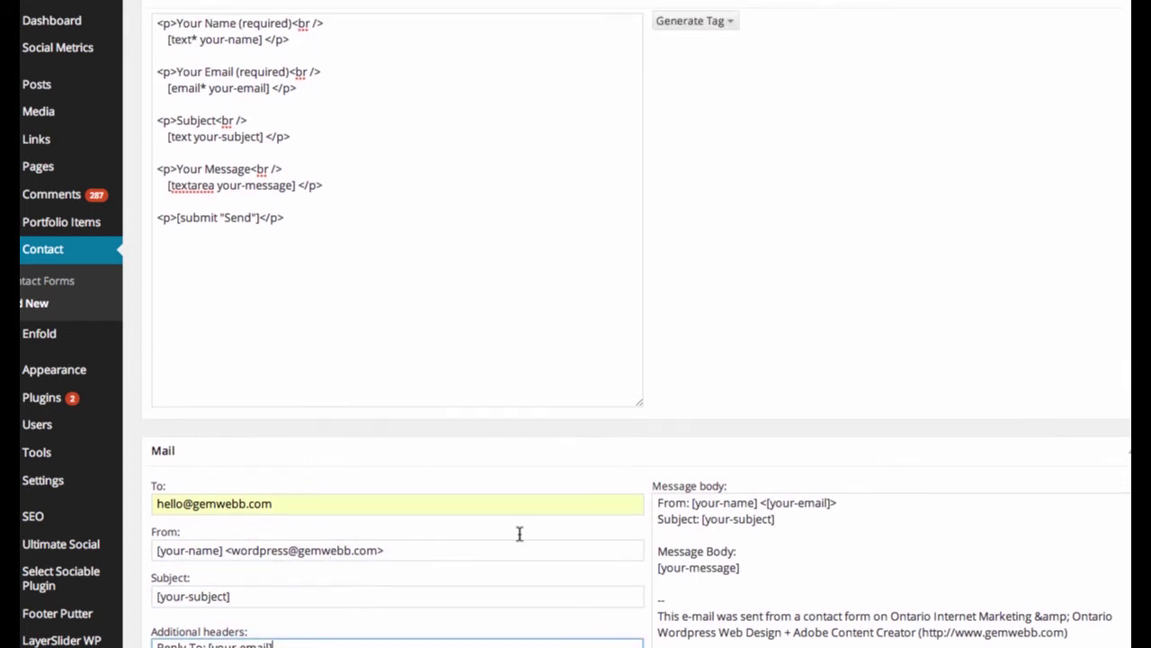
scroll(782, 513, "down", 1)
left_click_drag(835, 513, 696, 497)
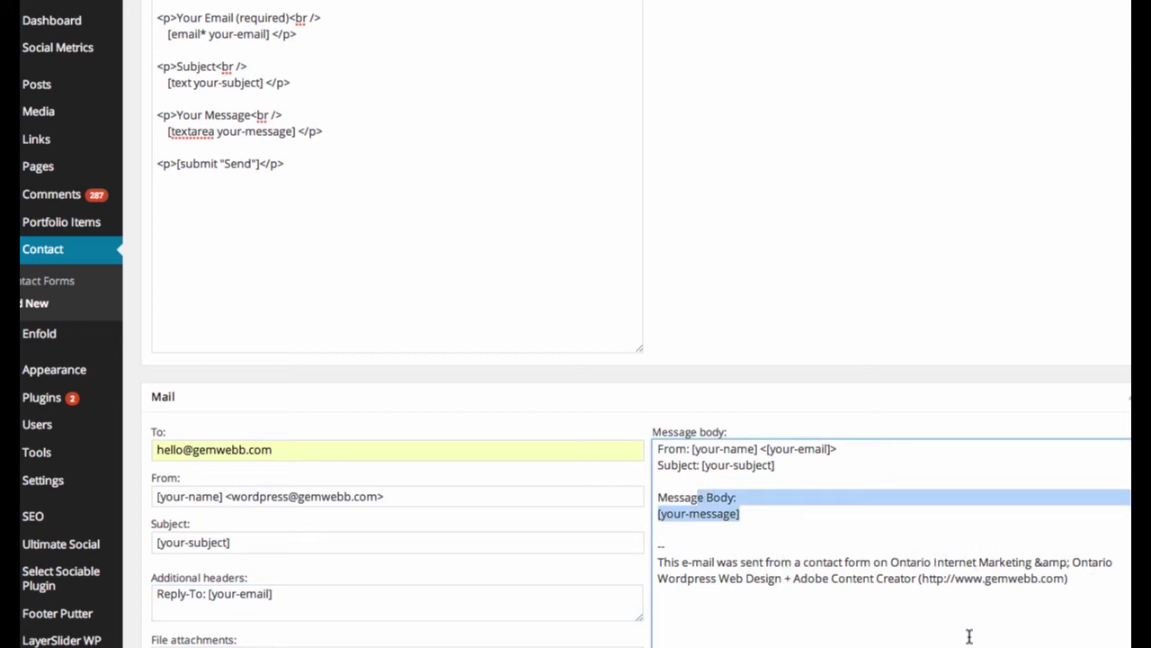
left_click_drag(904, 632, 682, 437)
scroll(844, 522, "down", 1)
scroll(845, 522, "down", 1)
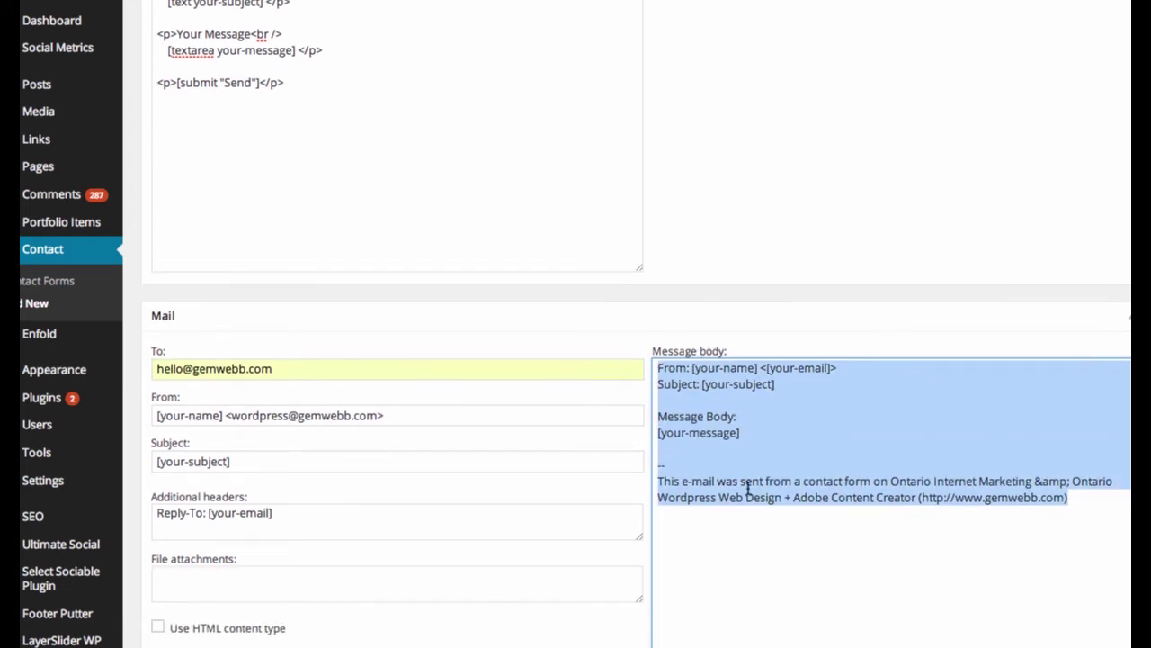
scroll(747, 485, "down", 3)
Step: Add the size option 25/ inside the your-name text tag of the form template
scroll(478, 390, "up", 9)
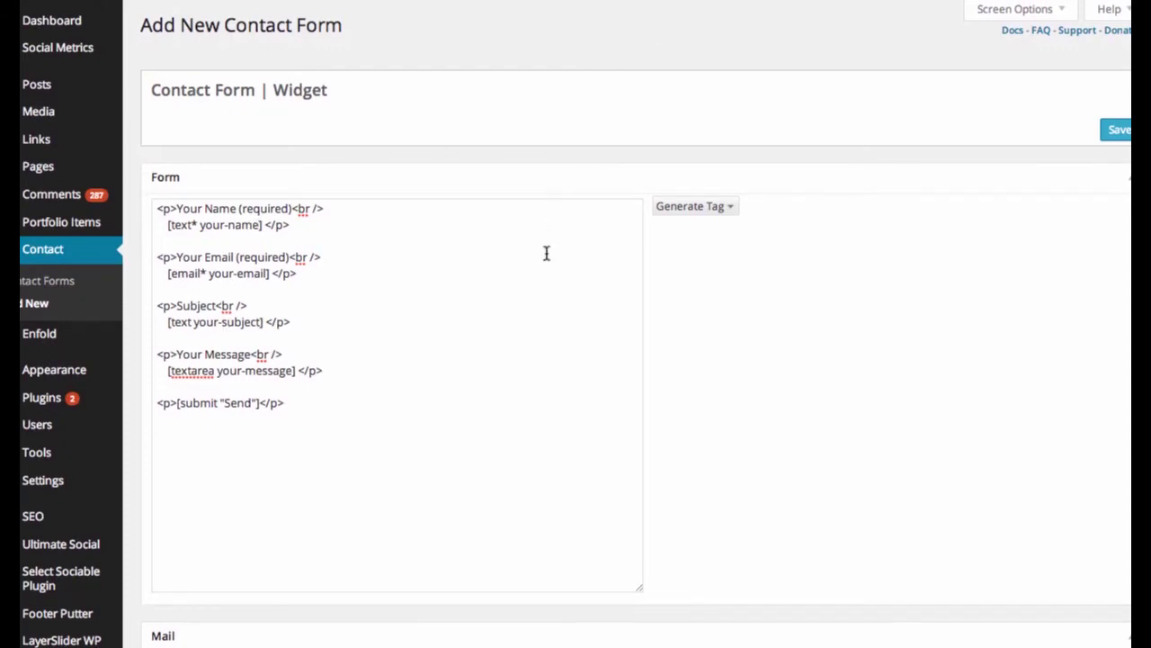
left_click(289, 257)
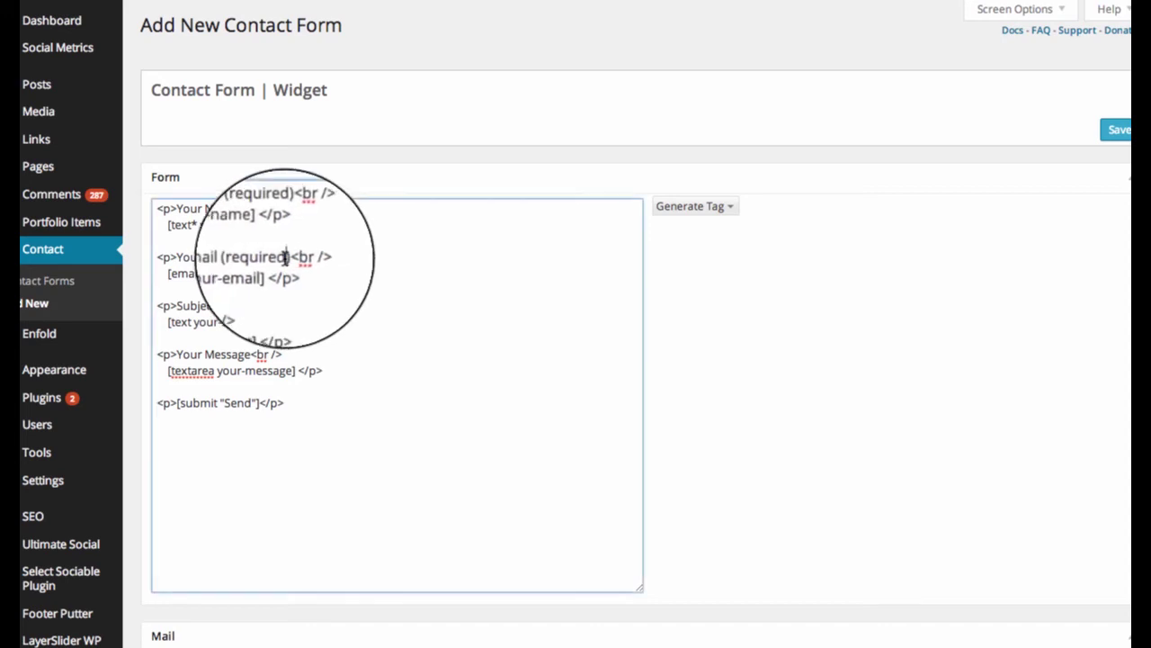
left_click(261, 225)
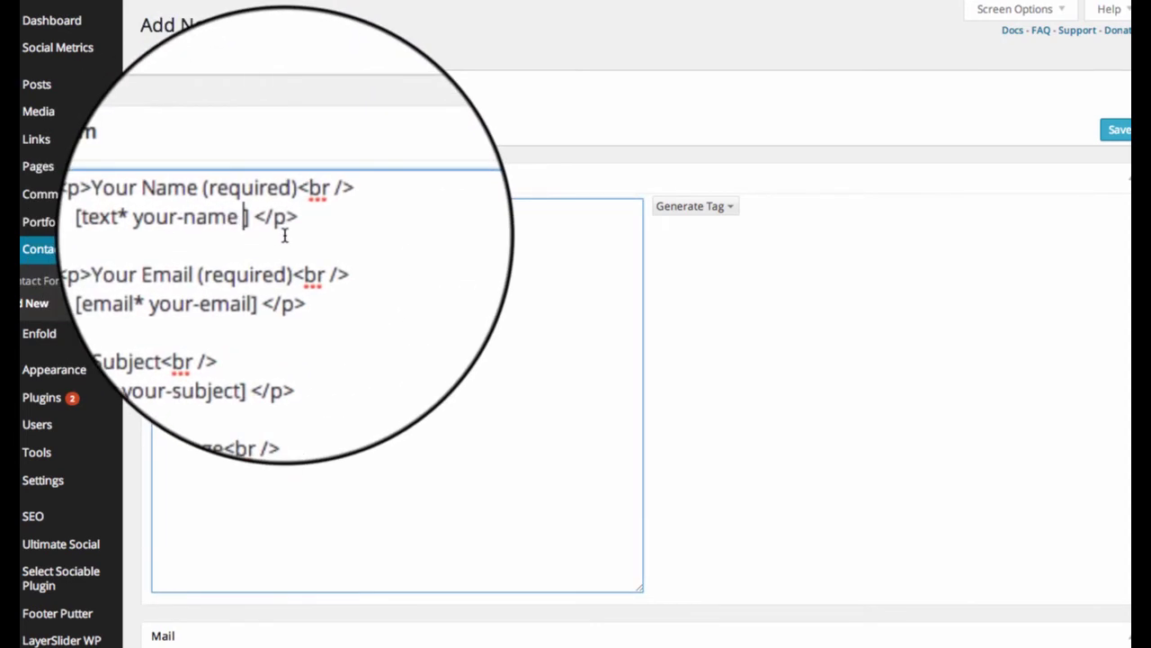
type("2")
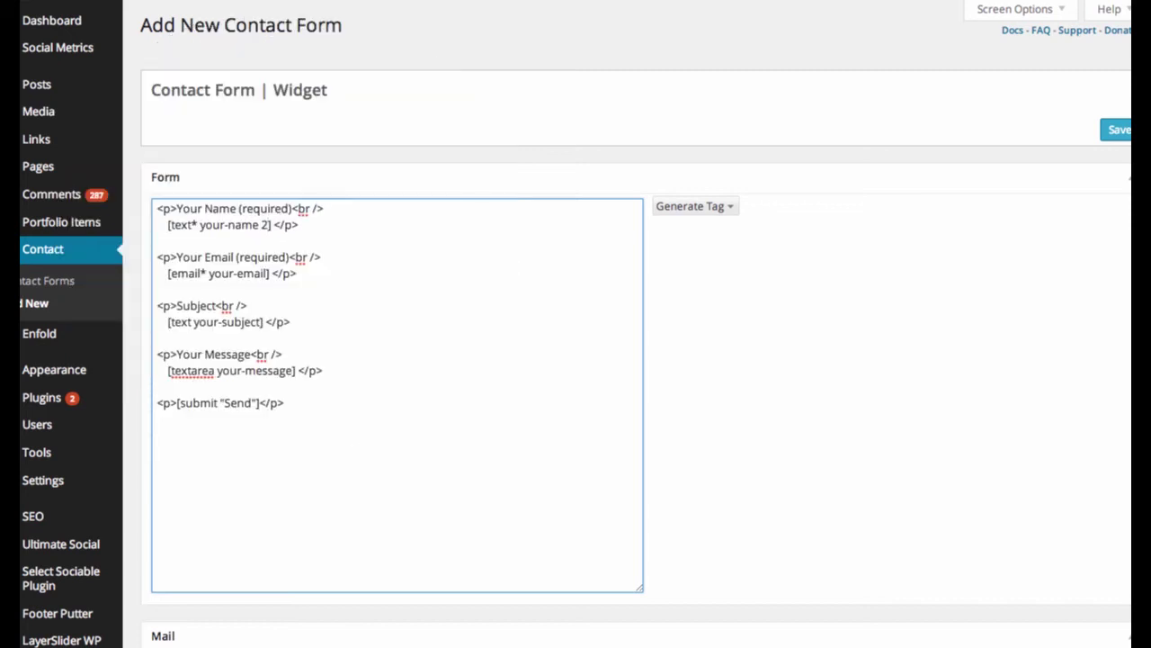
type("5/")
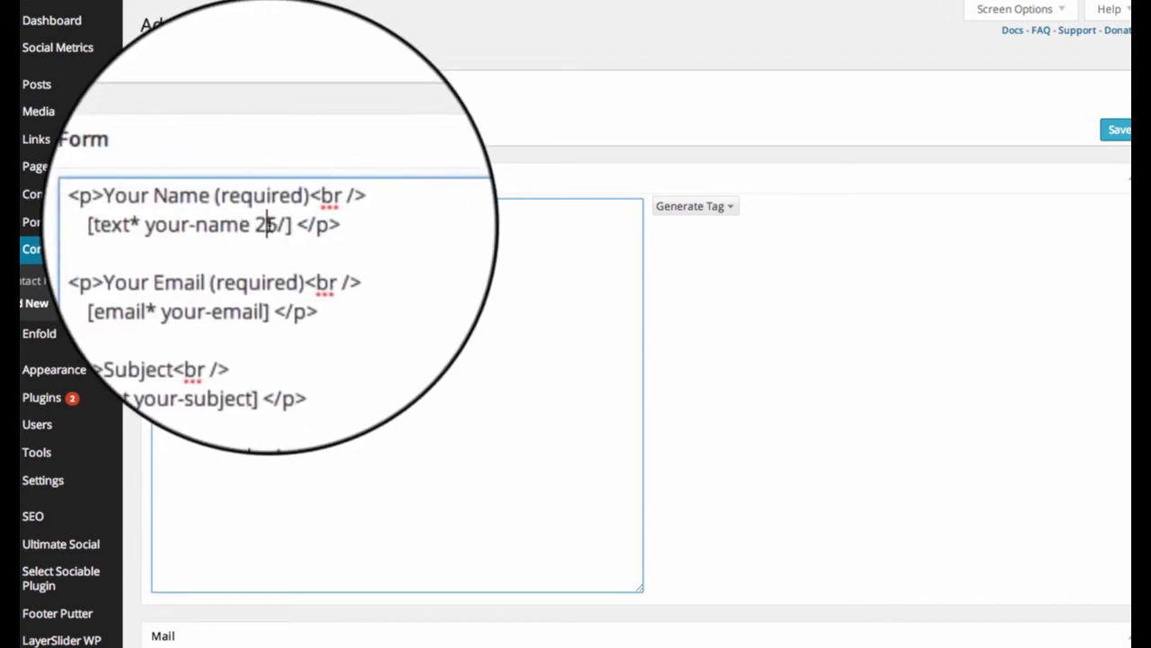
left_click_drag(267, 225, 273, 225)
double_click(272, 224)
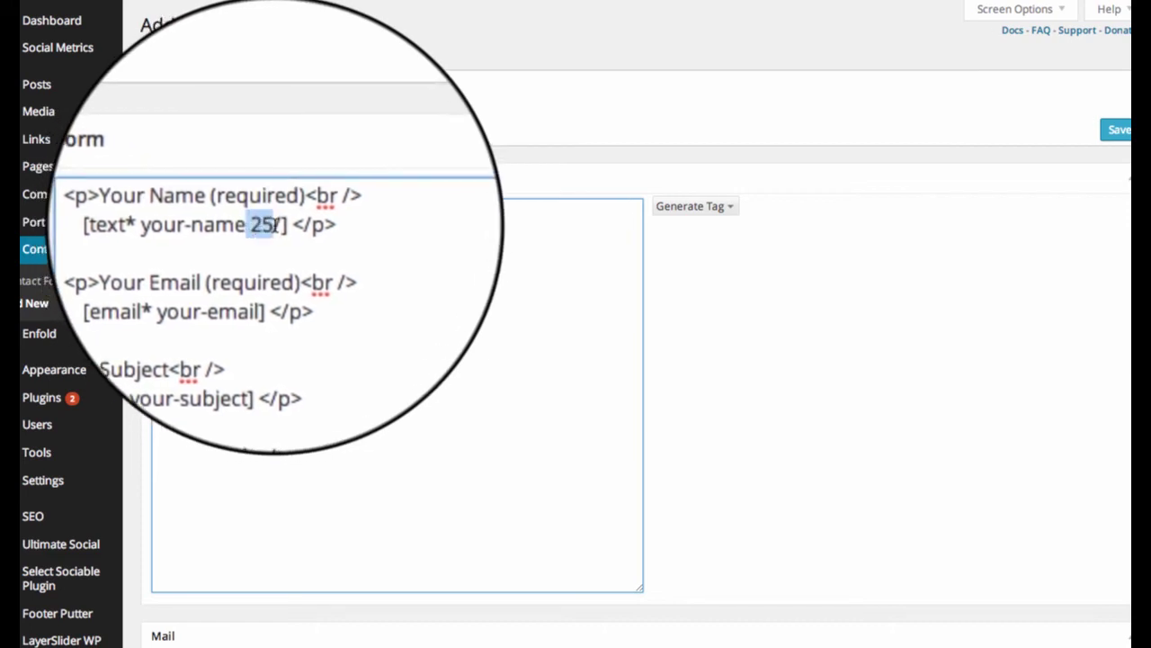
Step: Add the size option 25/ to the your-email, your-subject, your-message and submit tags
left_click(275, 280)
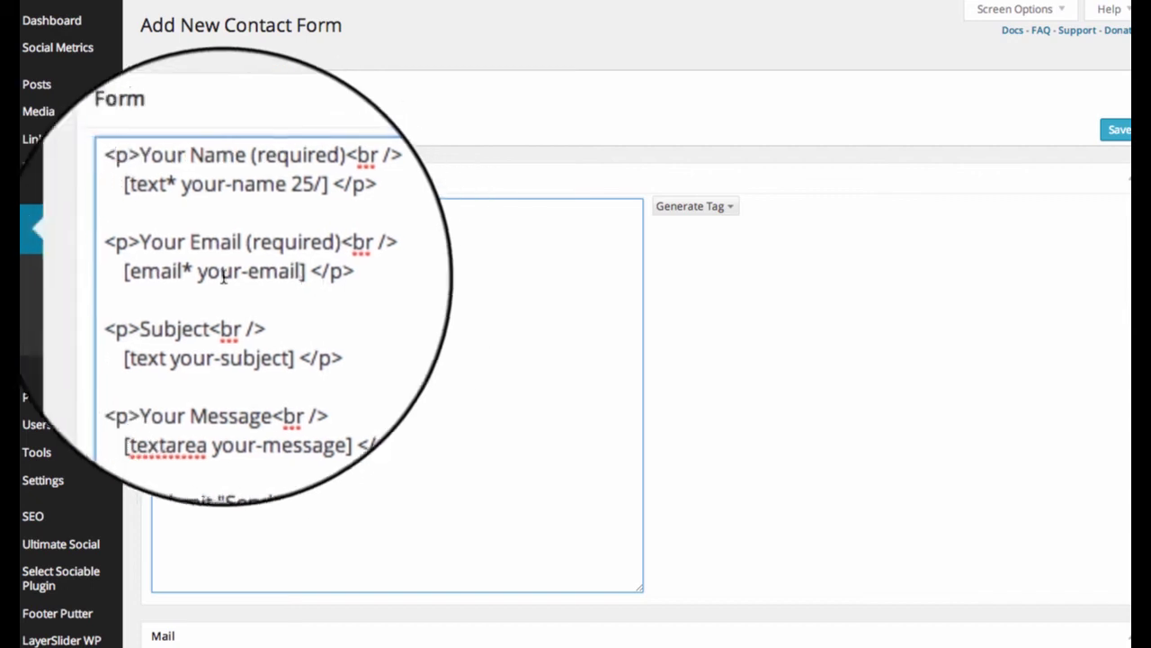
type("25/")
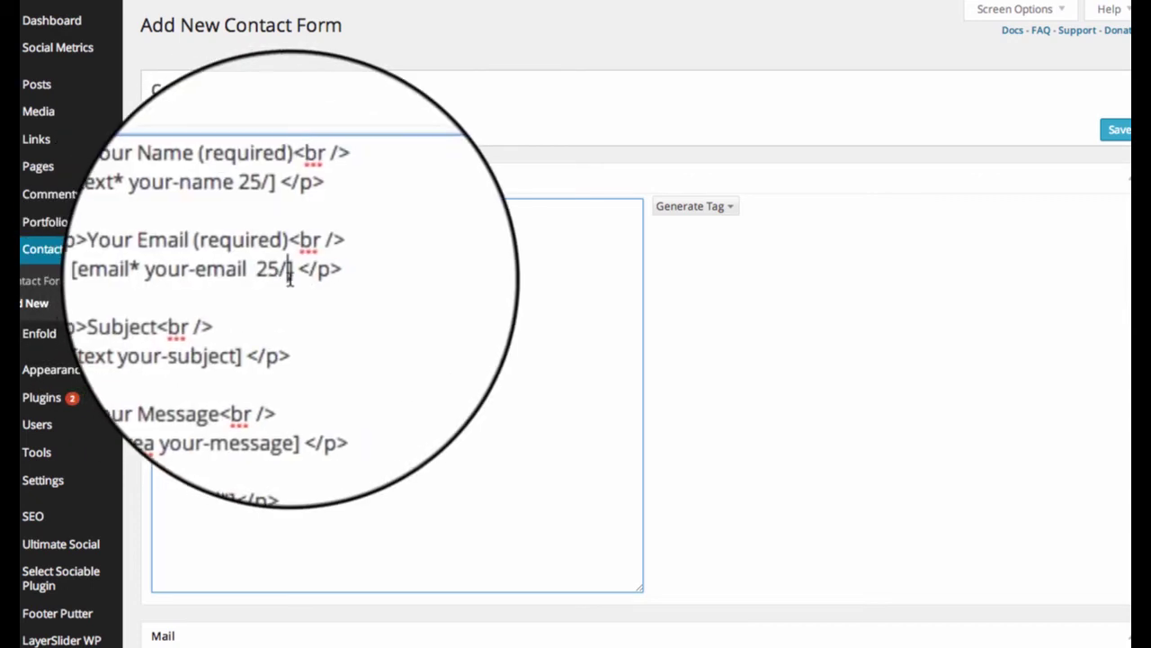
left_click(268, 320)
type("25/")
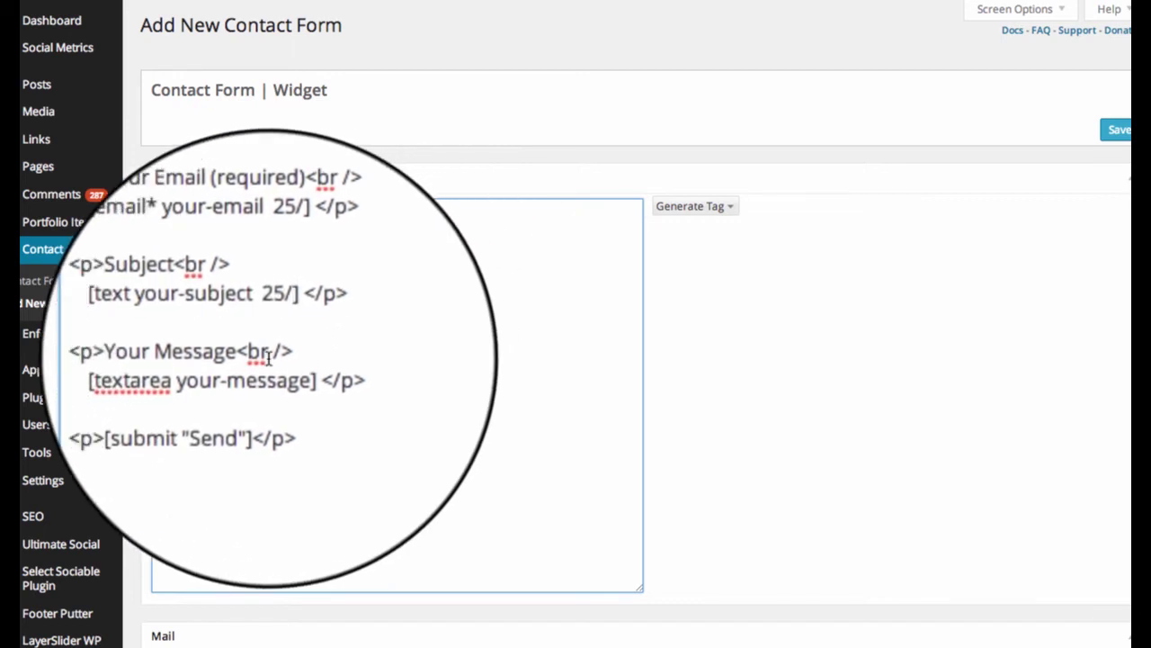
left_click(294, 370)
type("25/")
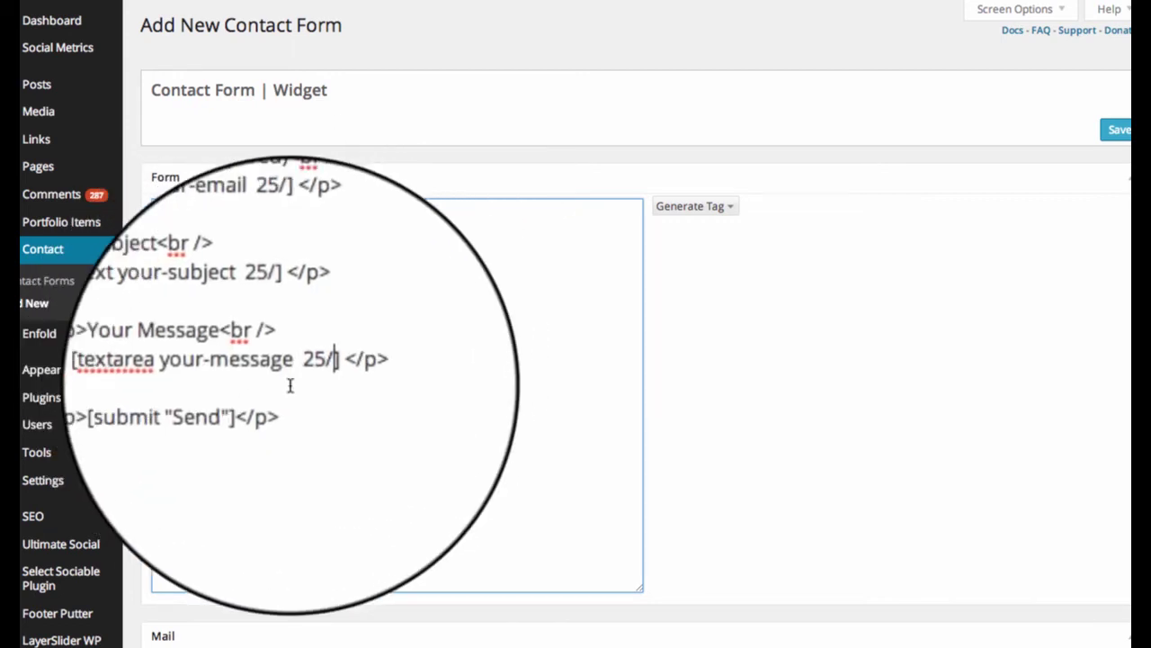
left_click(258, 405)
type("25/")
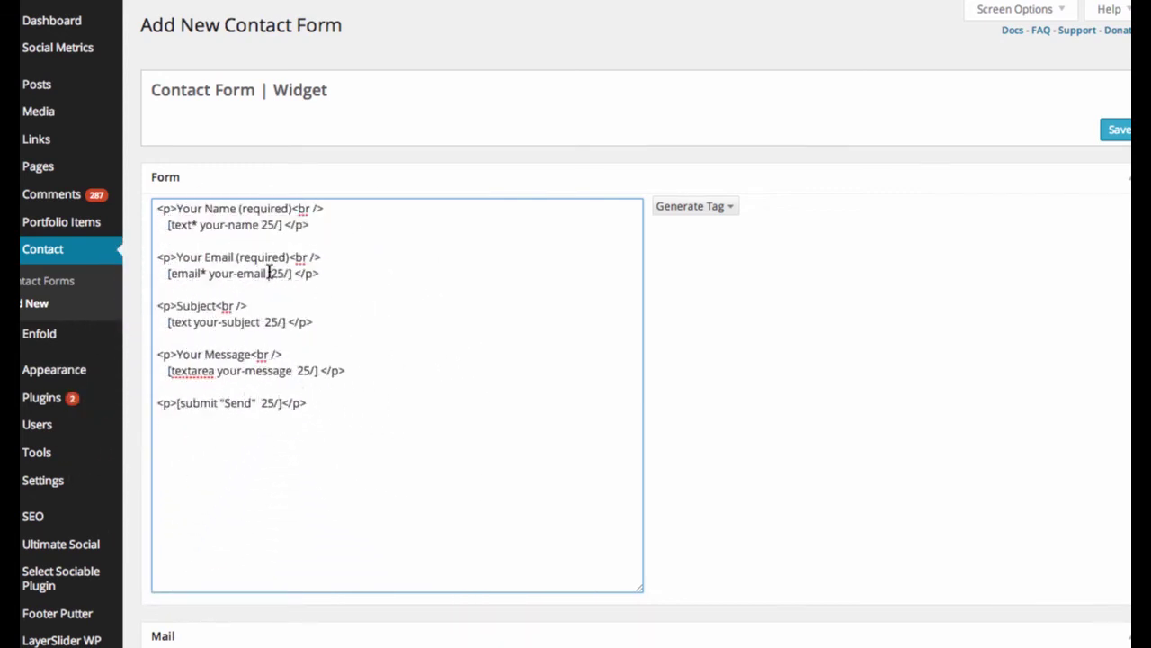
Step: Save the contact form and copy its generated shortcode
left_click(1115, 133)
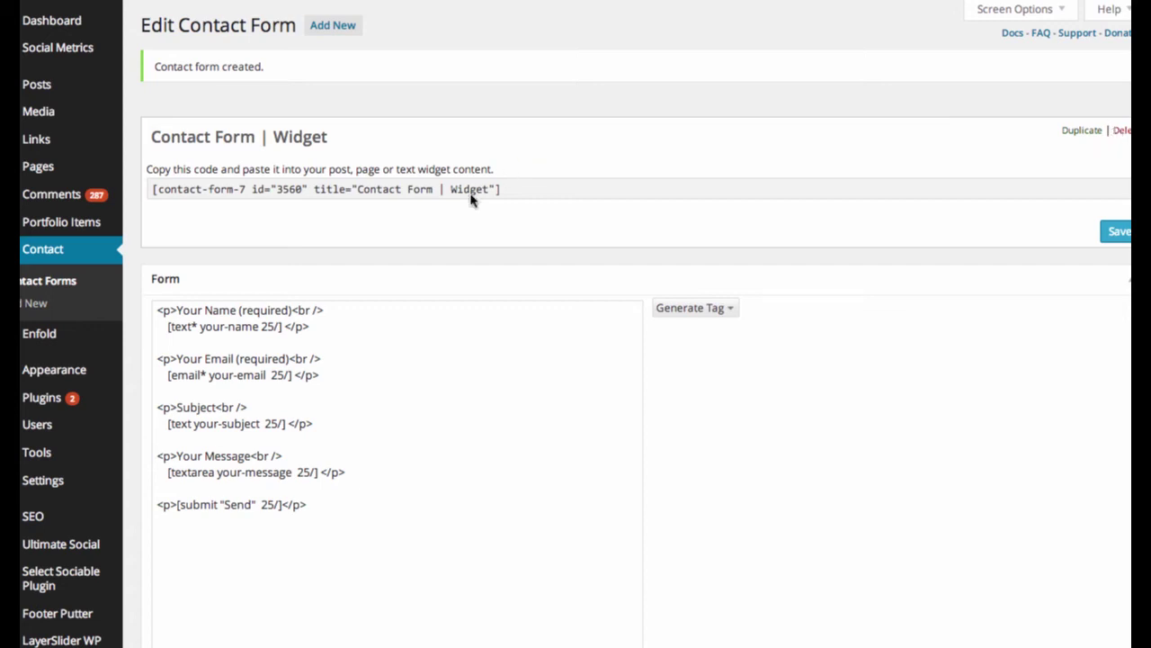
left_click(513, 197)
key("ctrl+c")
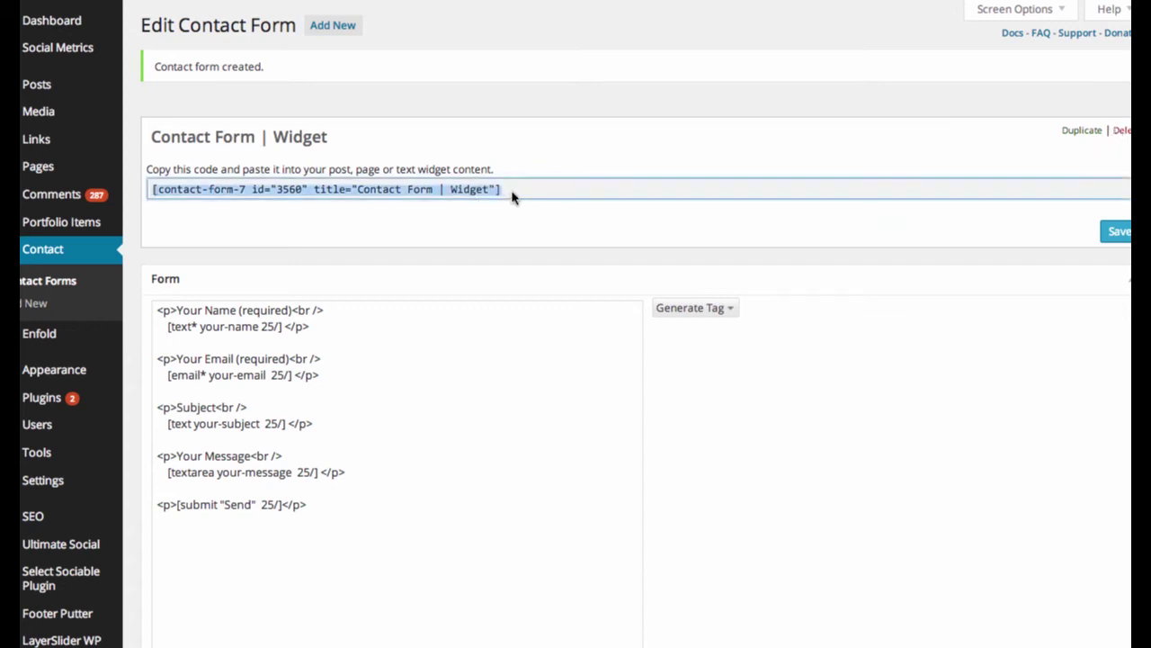
right_click(395, 192)
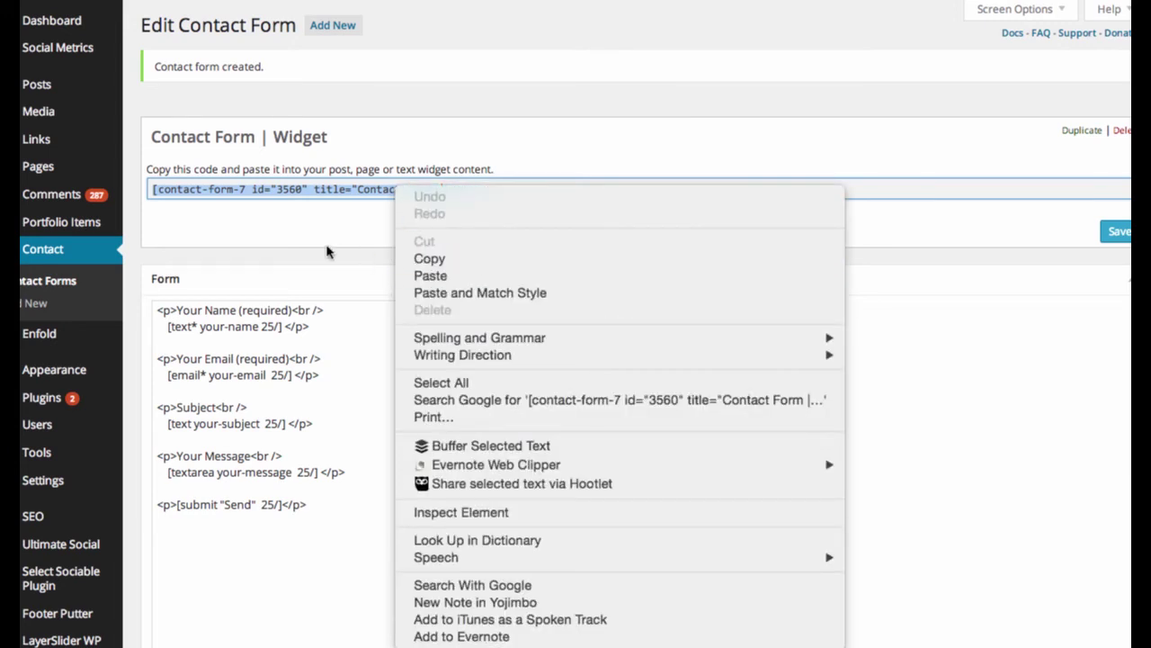
left_click(219, 171)
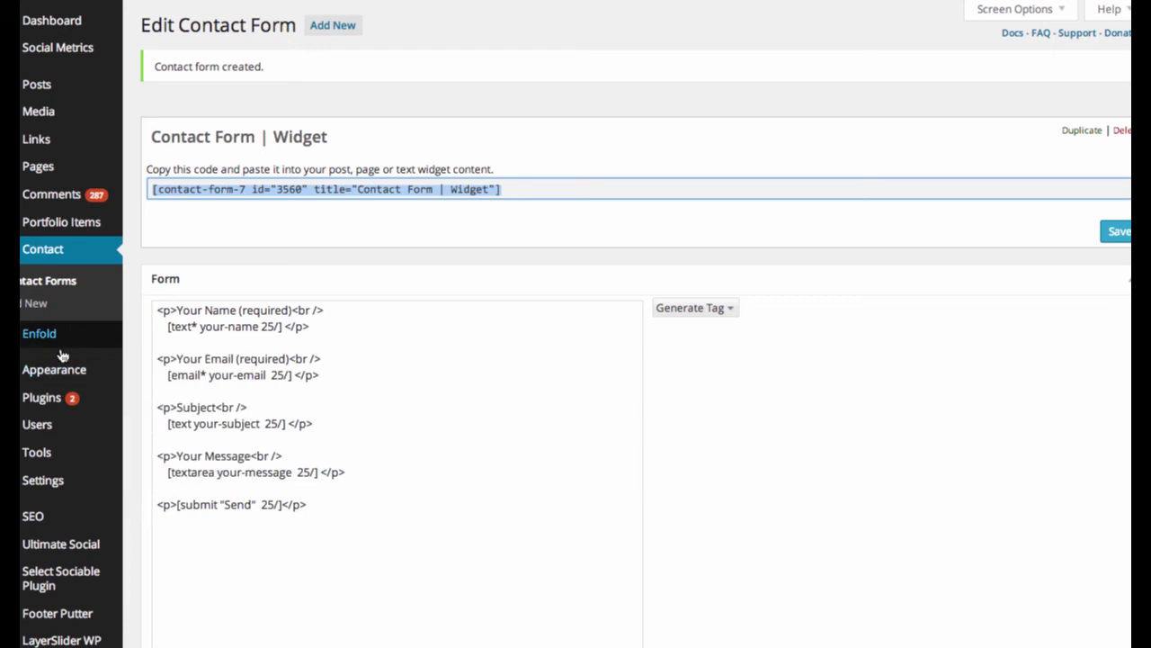
Step: Add a Text widget as the first item of the Sidebar Pages area on the Widgets page
mouse_move(62, 370)
left_click(163, 426)
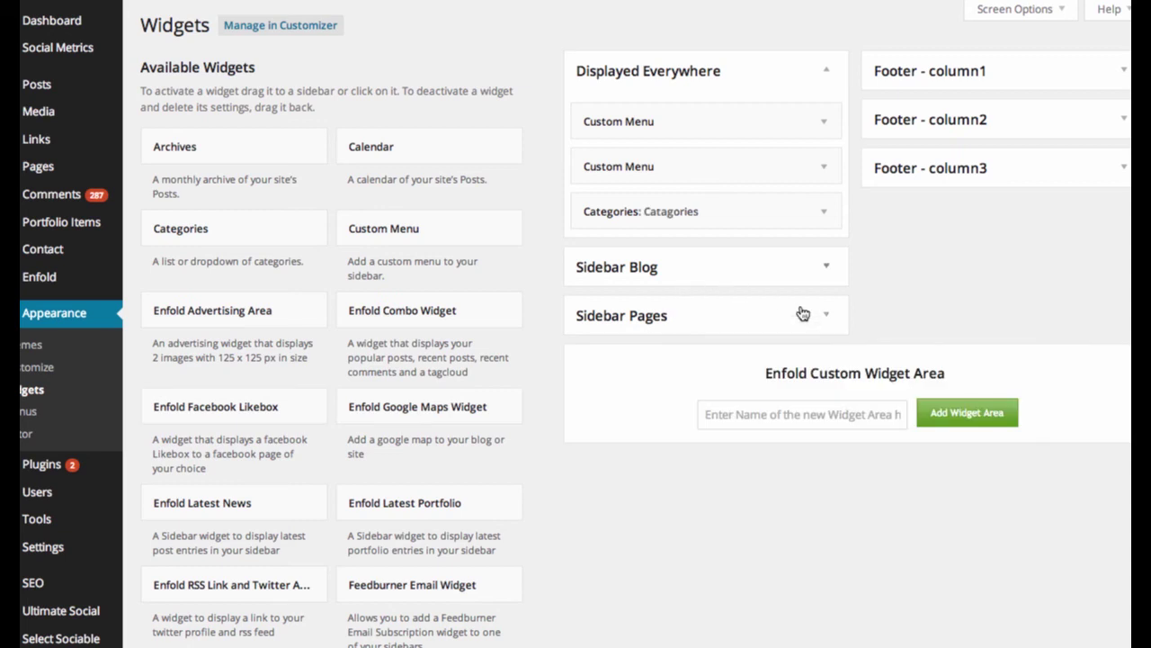
left_click(828, 317)
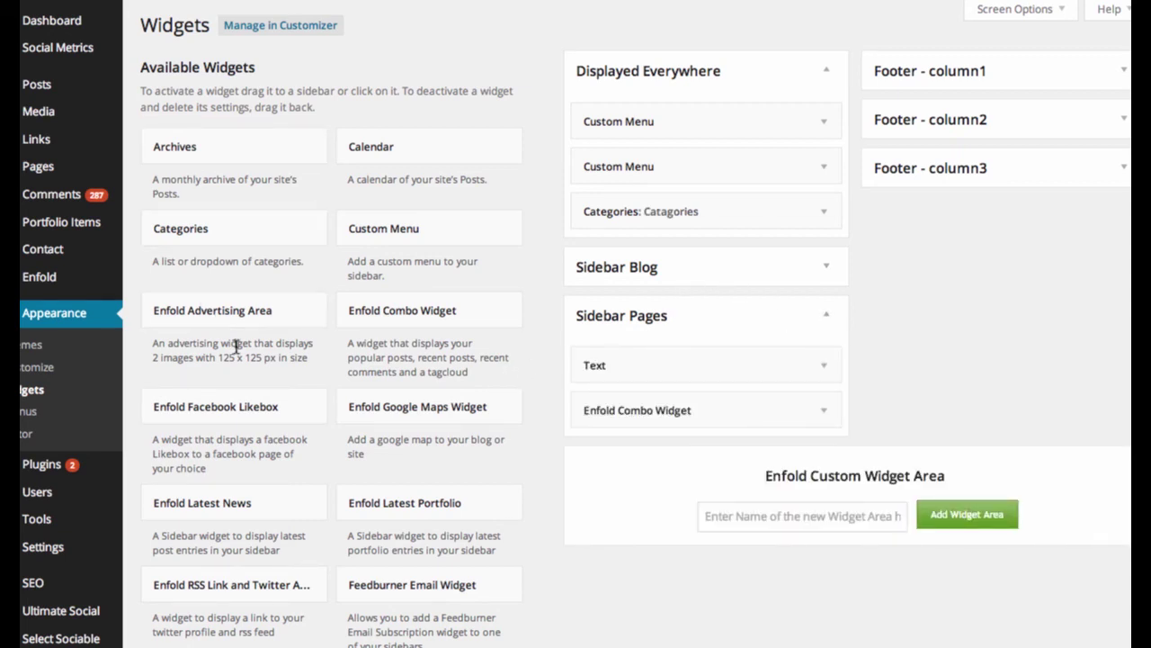
scroll(238, 378, "down", 5)
scroll(241, 406, "down", 5)
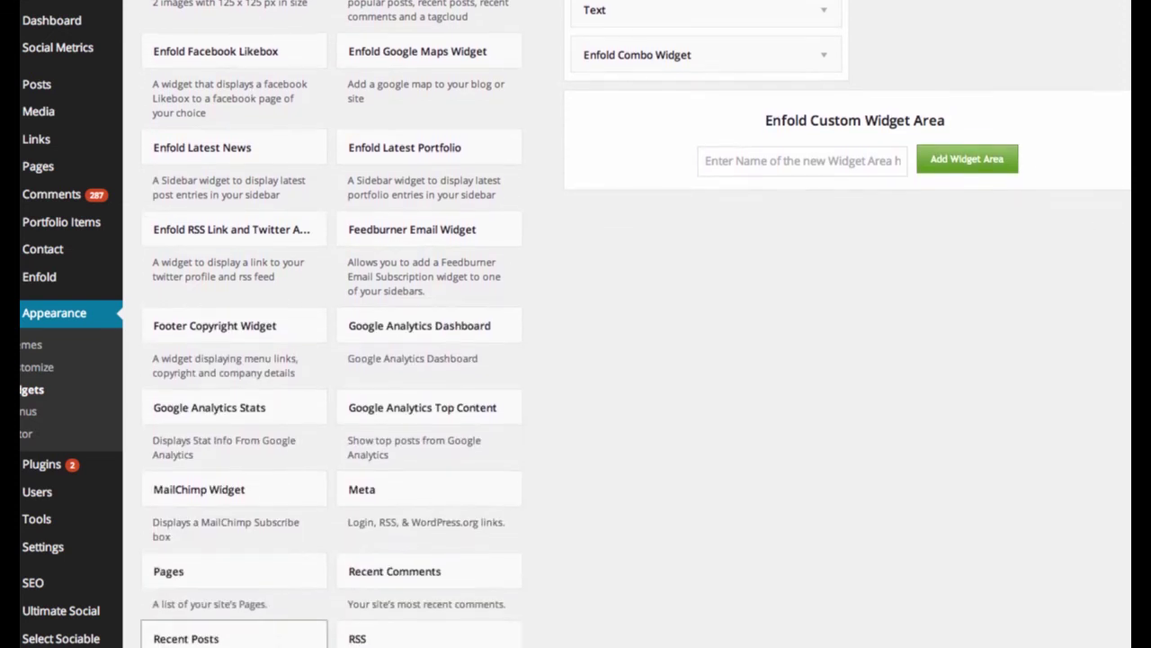
left_click_drag(367, 640, 662, 26)
scroll(670, 135, "up", 5)
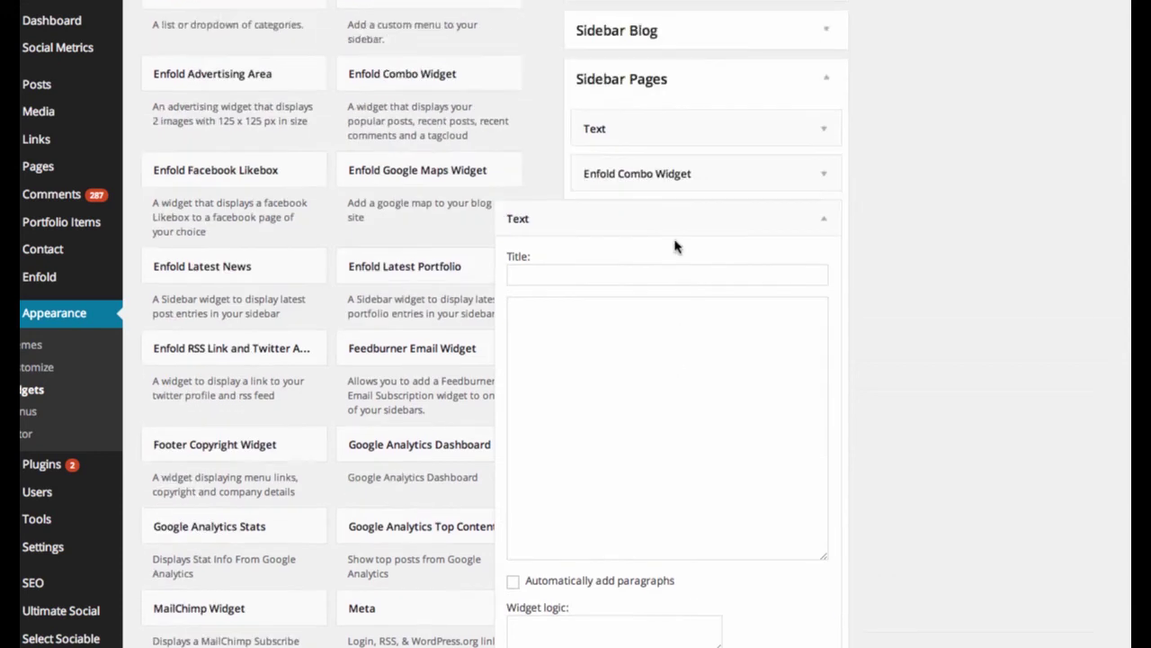
left_click_drag(699, 463, 700, 370)
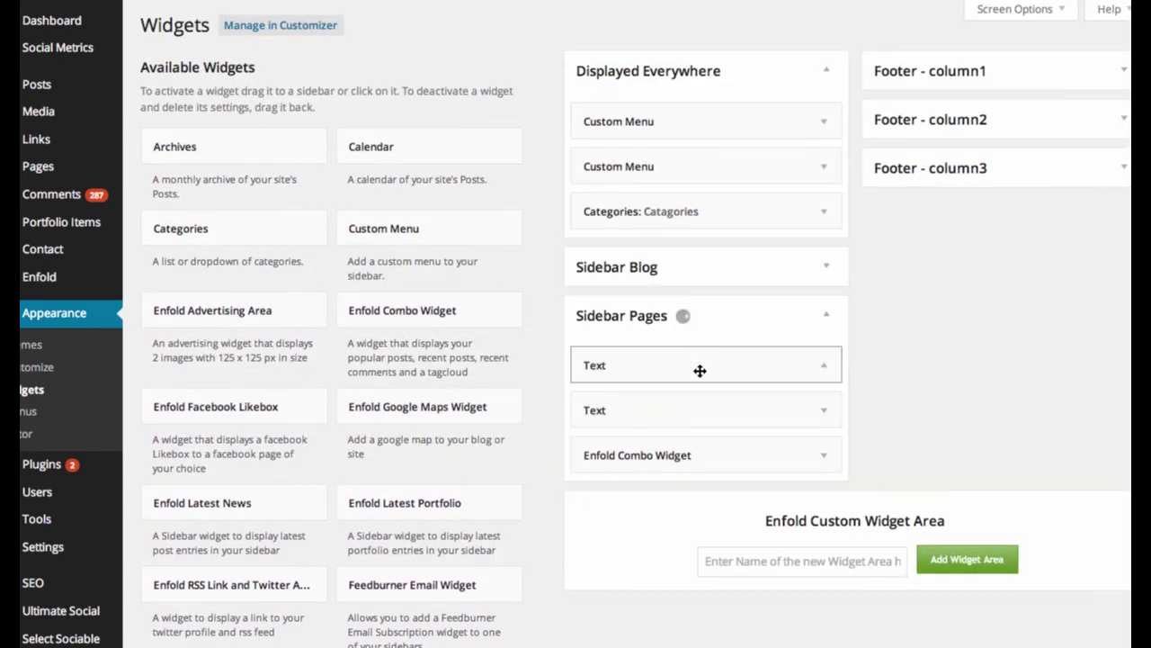
Step: Paste the copied contact form shortcode into the new text widget and title it "Contact Us"
left_click(821, 367)
left_click(552, 470)
key("ctrl+v")
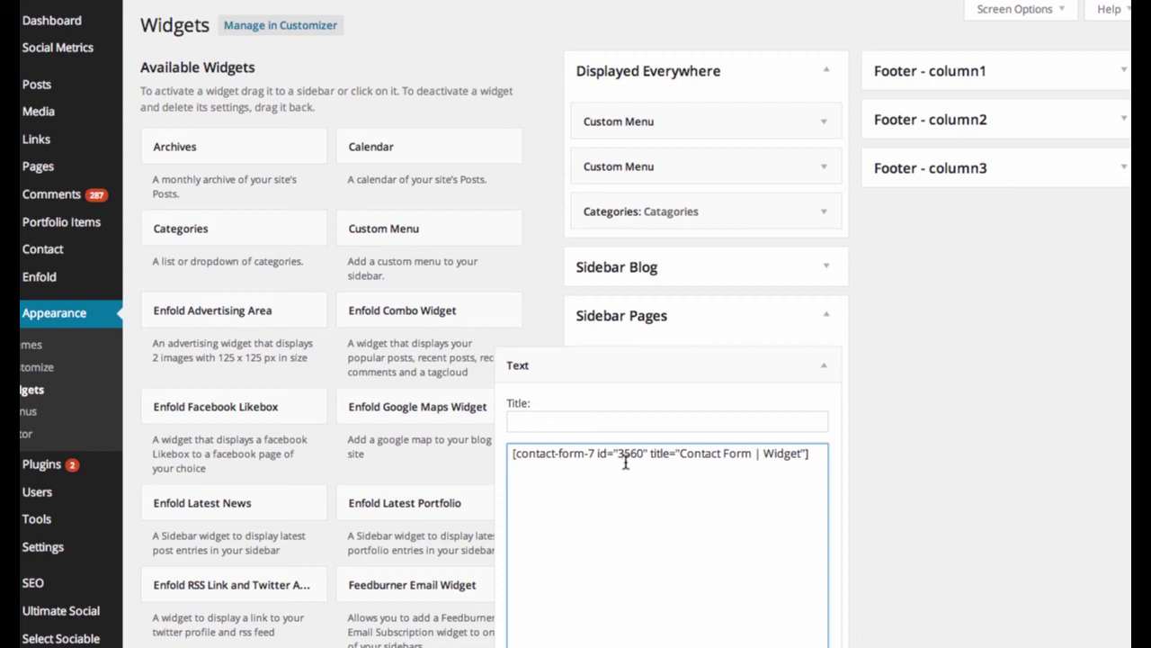
left_click(561, 419)
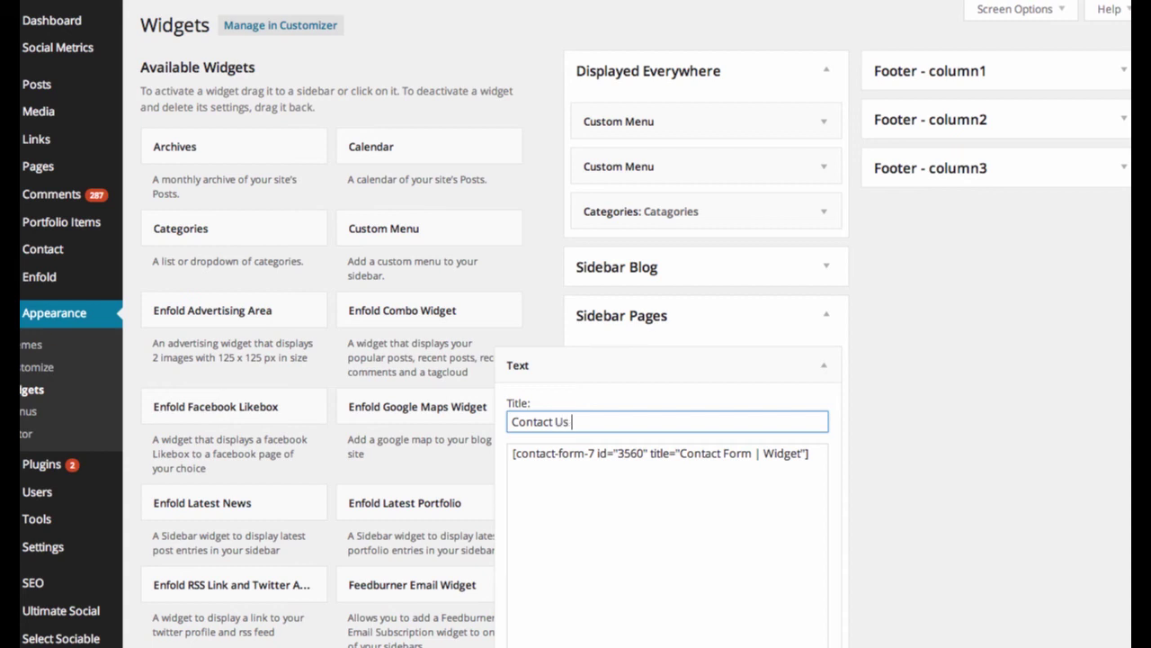
type("Contact Us")
Step: Save the "Contact Us" text widget and collapse its settings
scroll(759, 363, "down", 3)
scroll(831, 617, "down", 1)
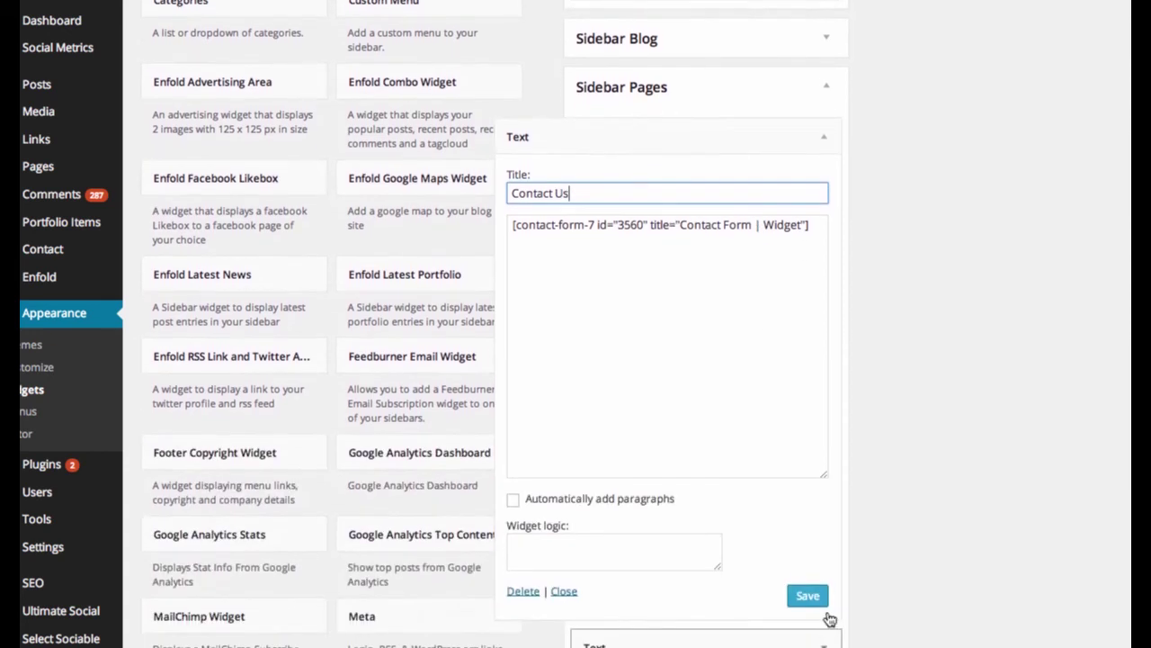
left_click(808, 591)
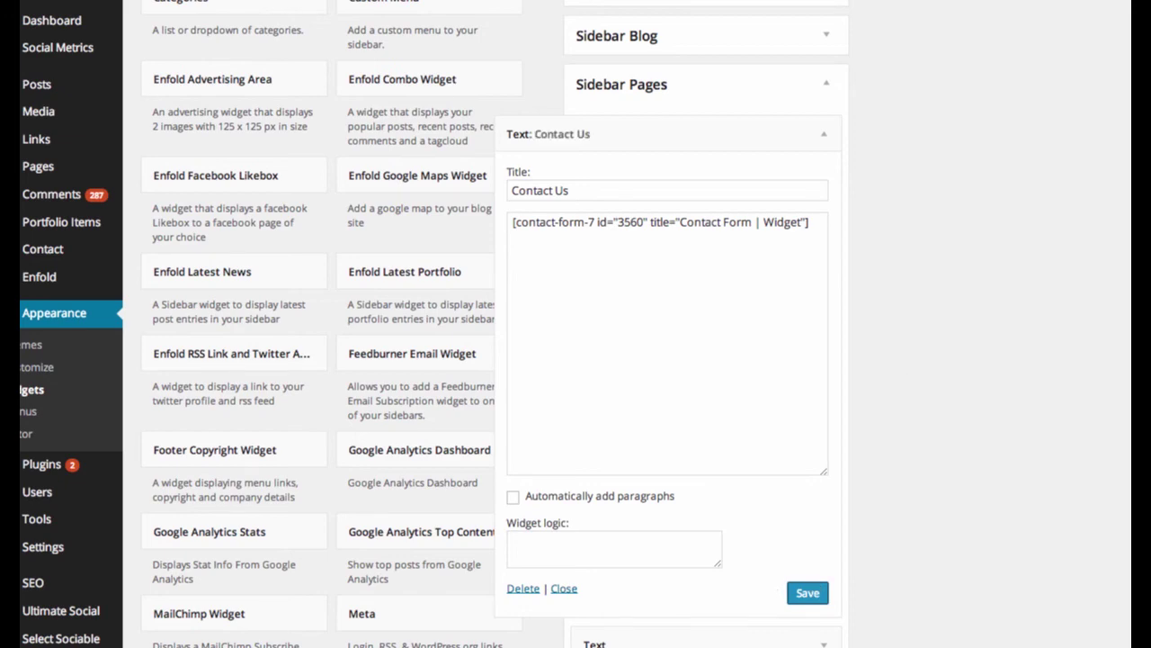
left_click(823, 134)
Step: Switch to the live website and open the Mobile Website Audit page under Ontario Internet Marketing Services
scroll(827, 136, "up", 3)
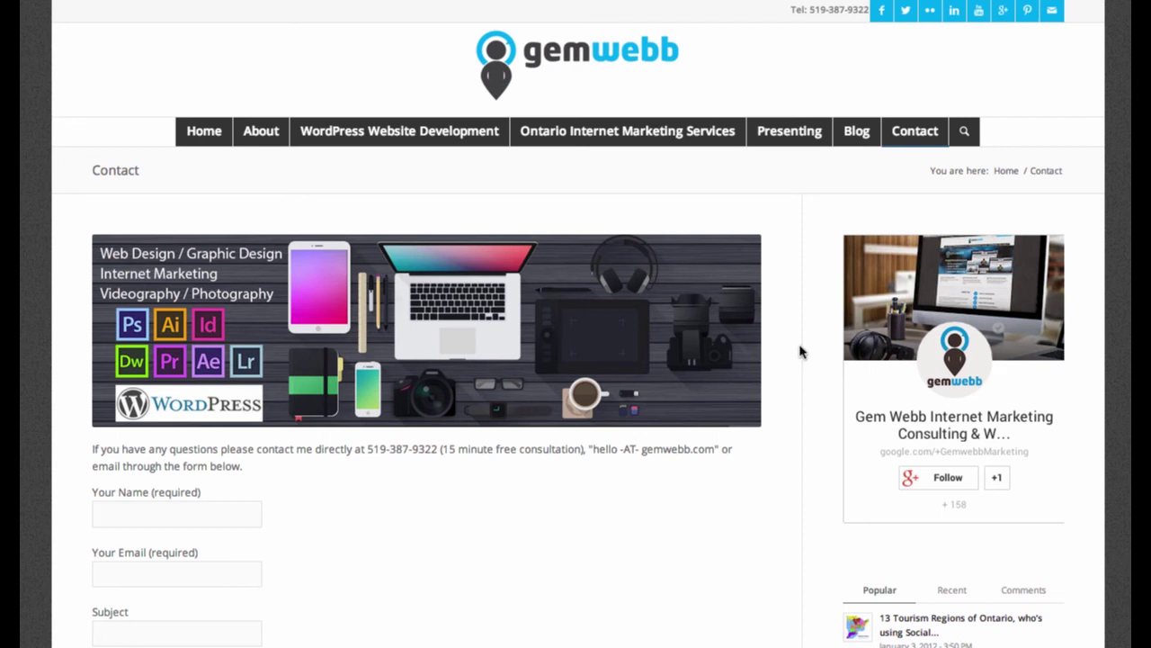
mouse_move(620, 134)
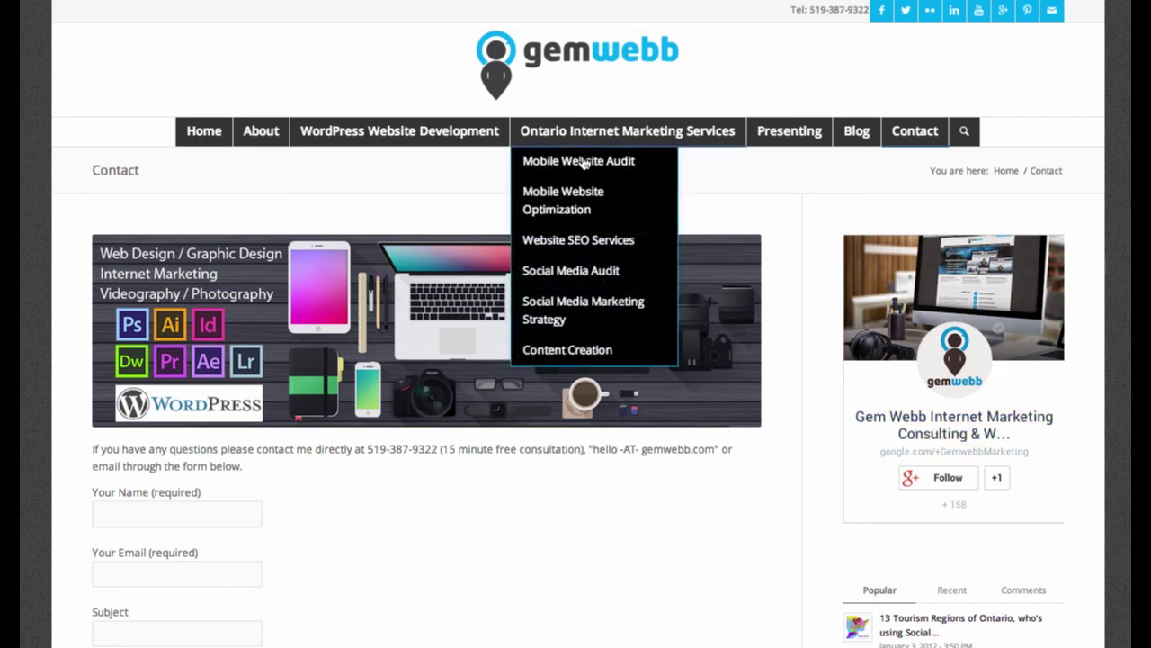
left_click(583, 162)
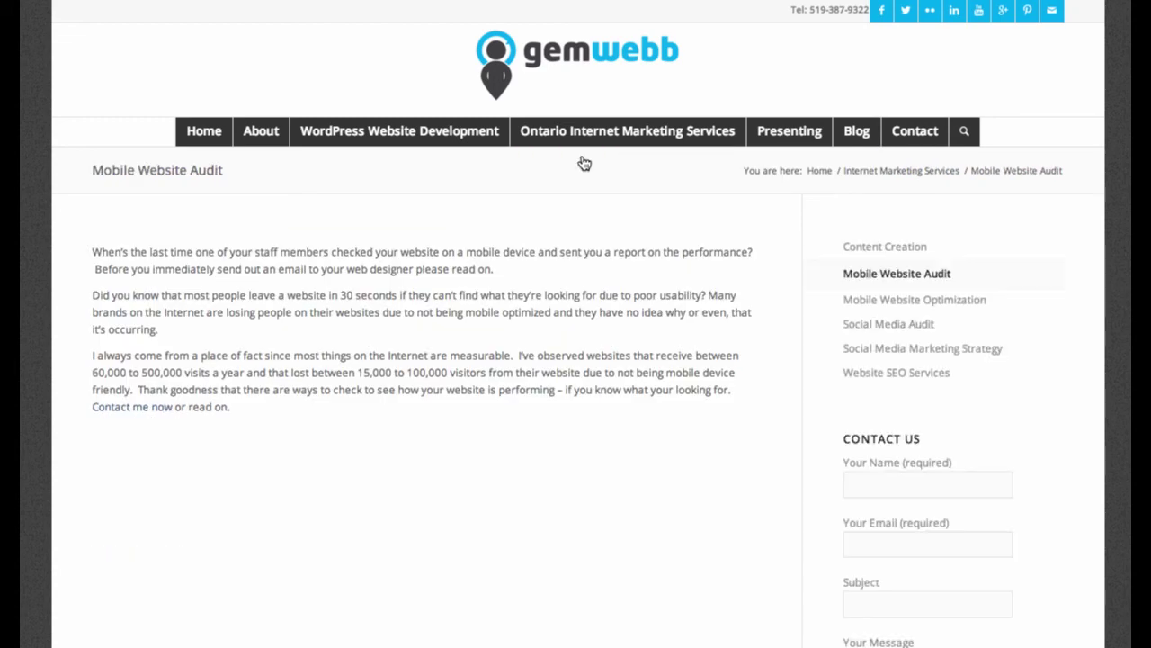
Step: Submit the sidebar's Contact Us form with all fields empty to test its validation
scroll(1004, 416, "down", 5)
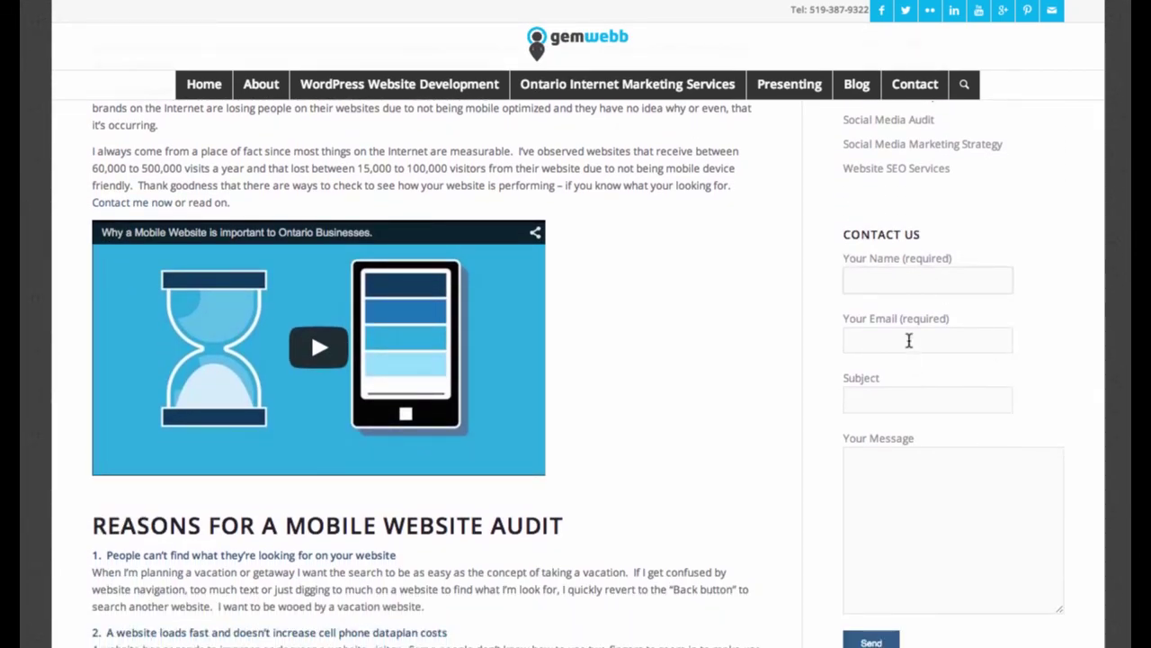
scroll(908, 340, "down", 3)
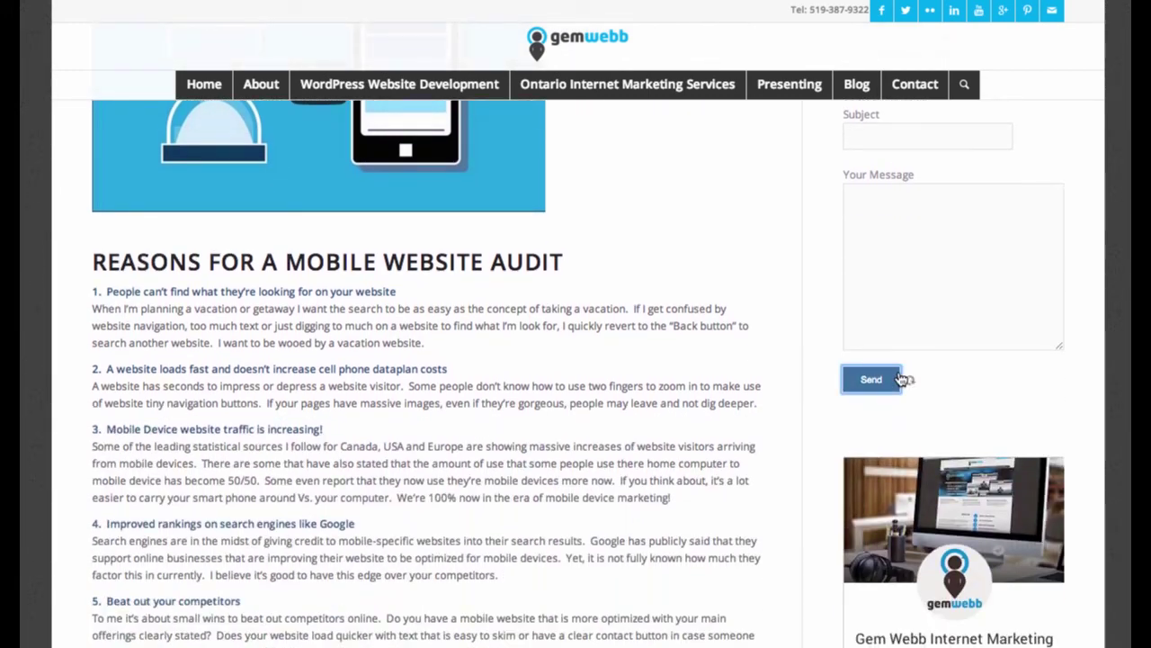
left_click(902, 380)
scroll(892, 468, "up", 1)
left_click_drag(902, 566, 933, 569)
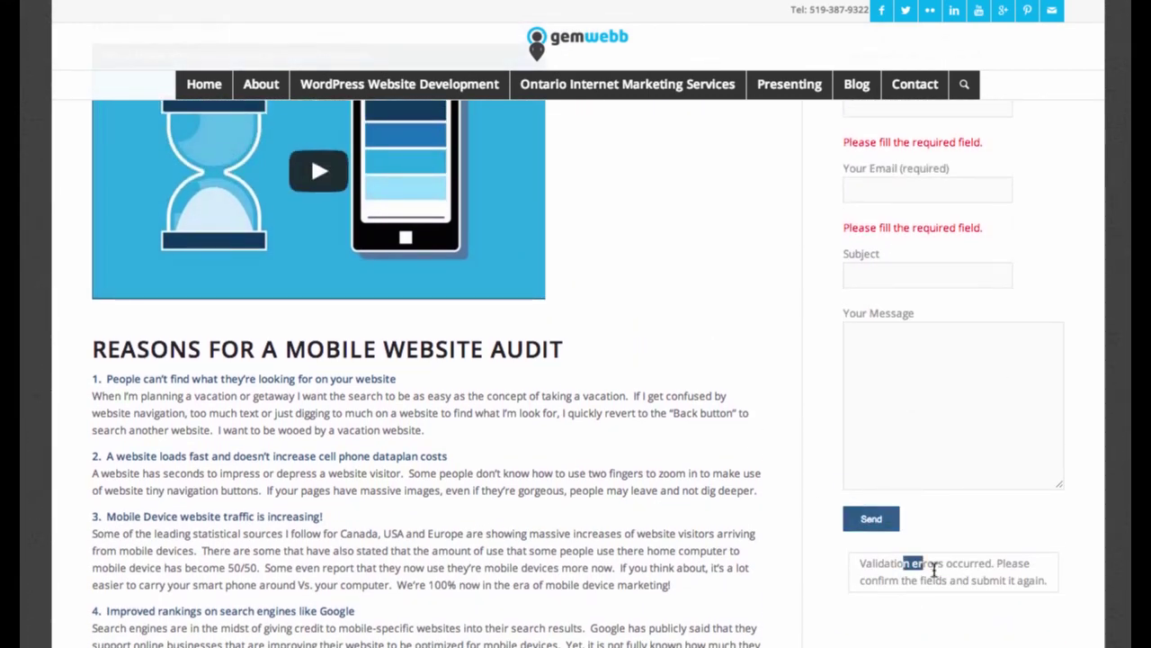
Step: Examine the sidebar contact form from its title to the Send button, checking field sizes and required-field feedback
scroll(933, 360, "up", 4)
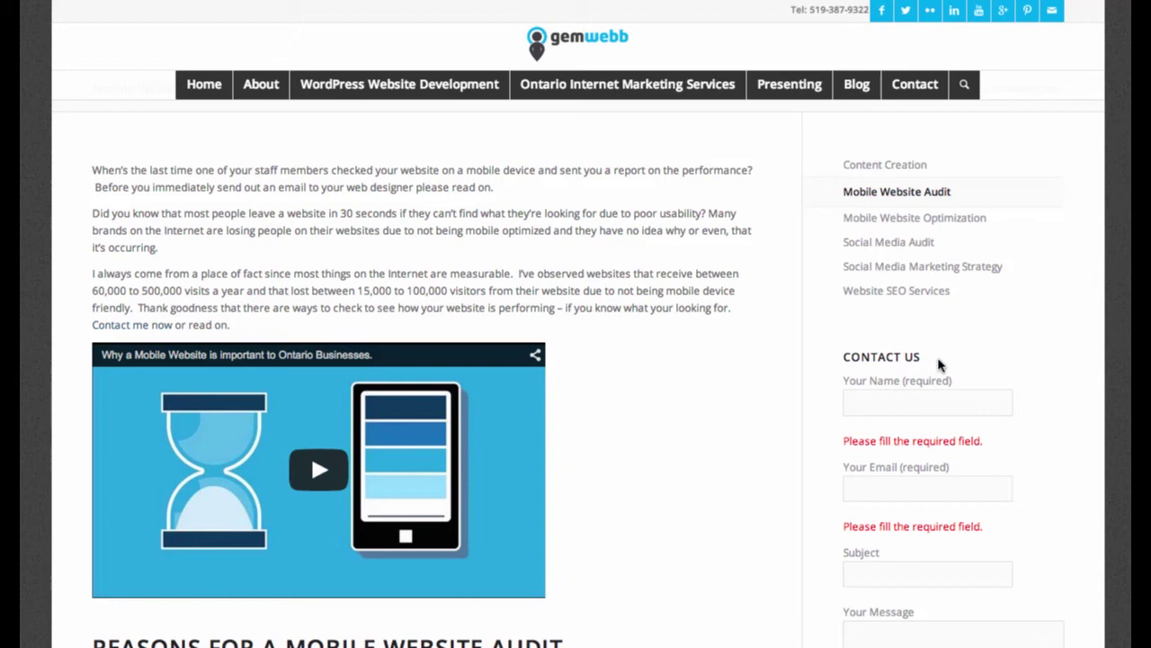
scroll(935, 364, "down", 1)
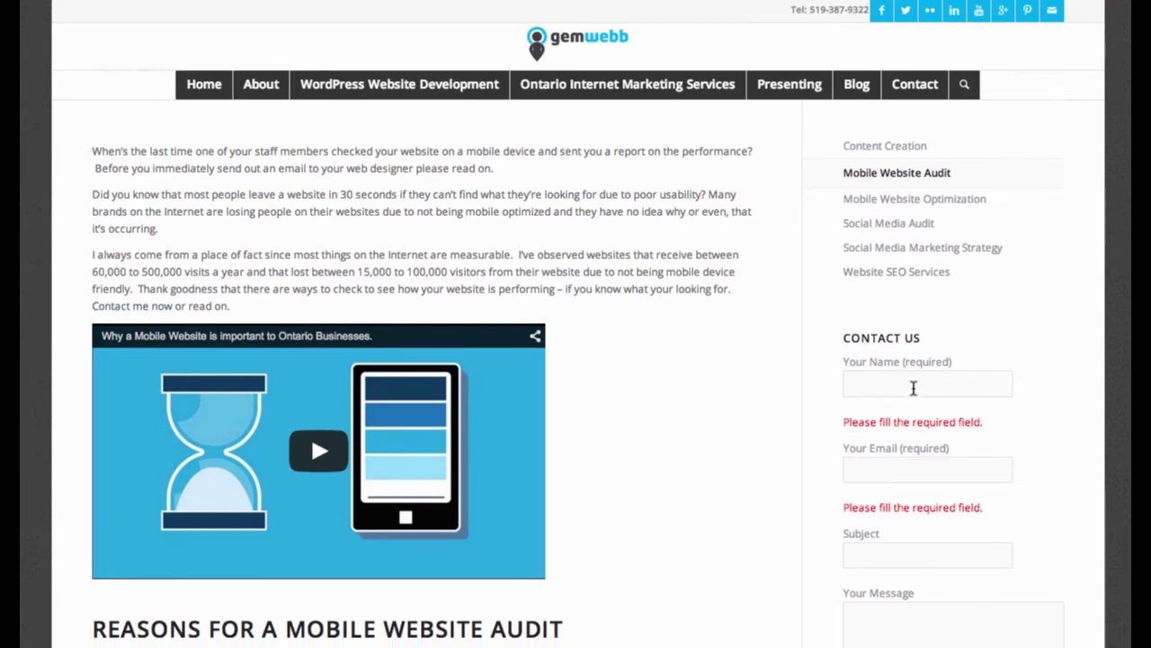
left_click(913, 387)
left_click_drag(239, 170, 319, 251)
scroll(997, 541, "down", 3)
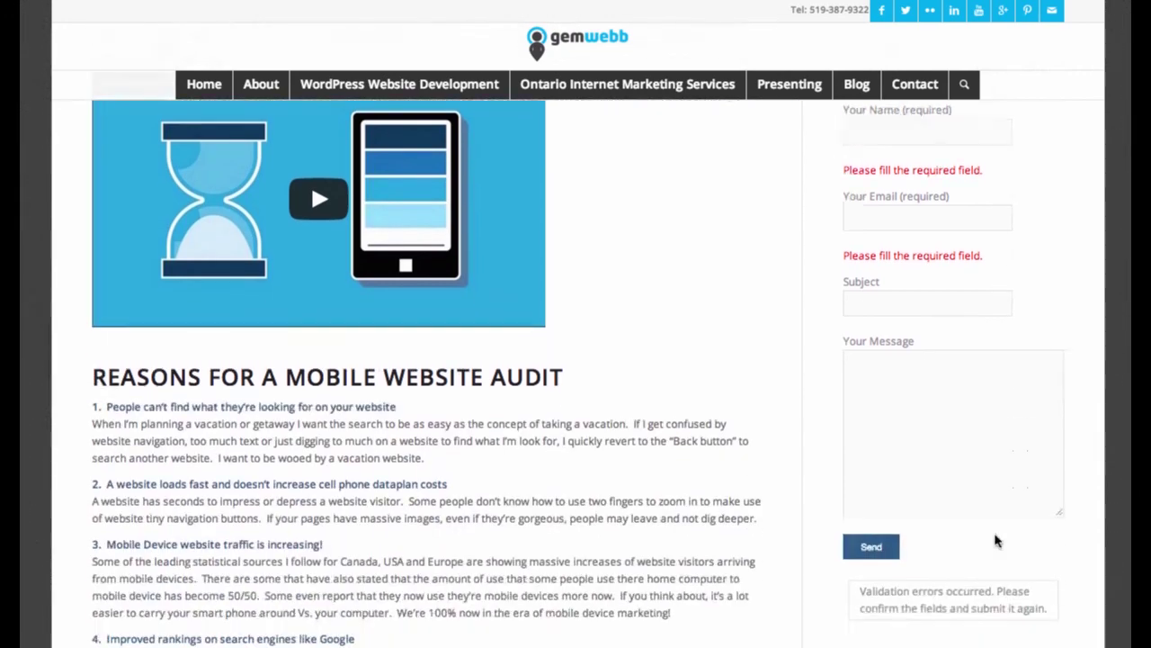
scroll(552, 404, "up", 4)
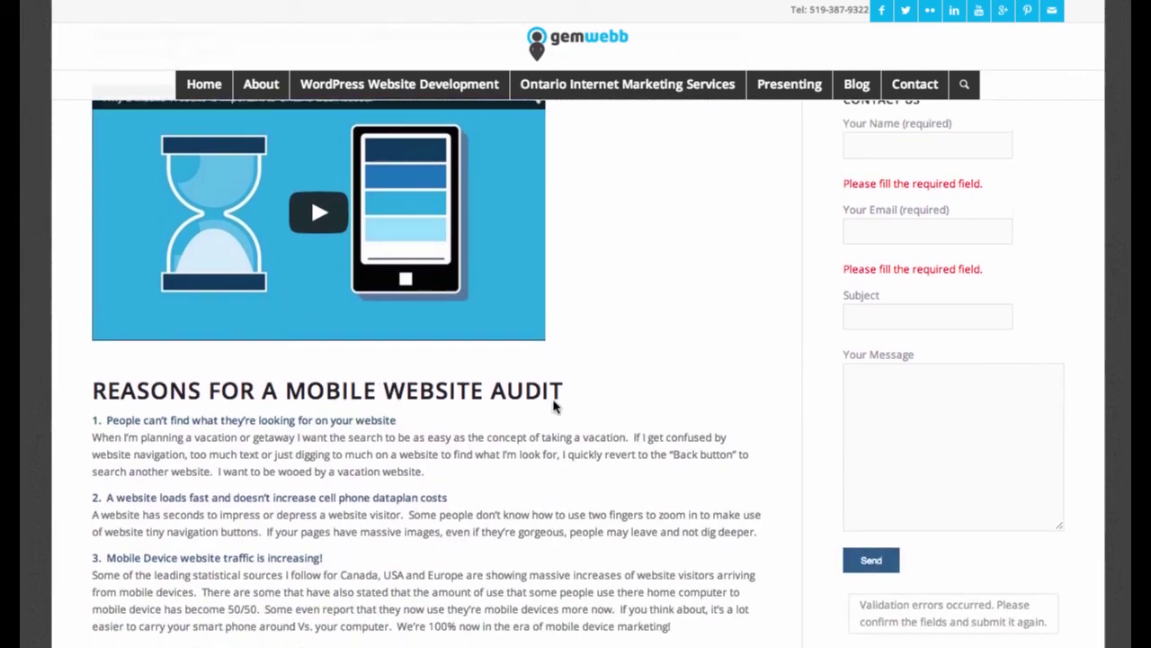